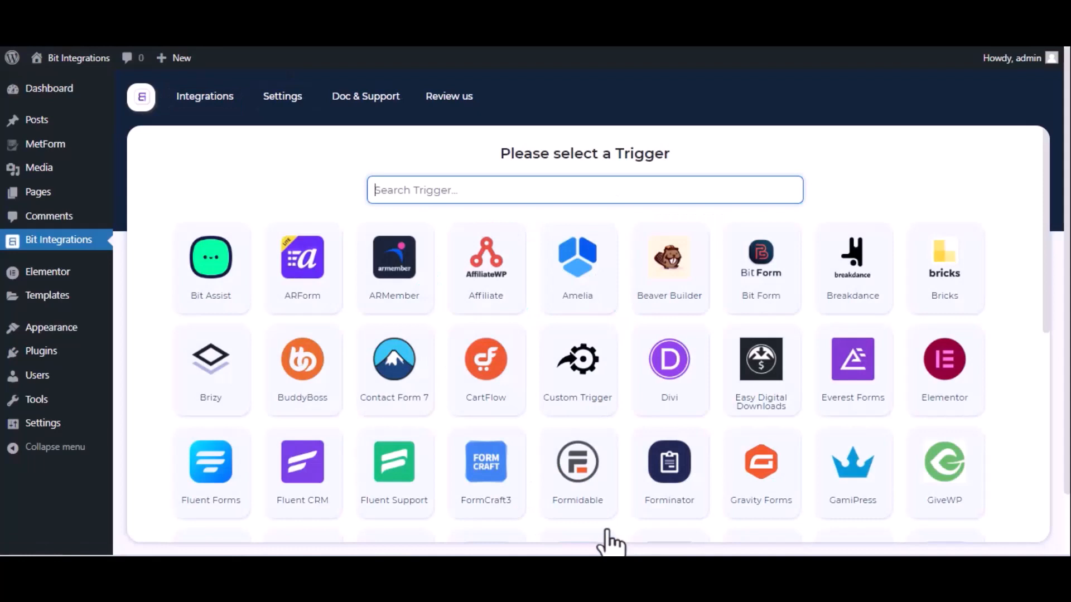
Step: Set the trigger to Met Form with its Contact Form and continue to the action selection
type("met")
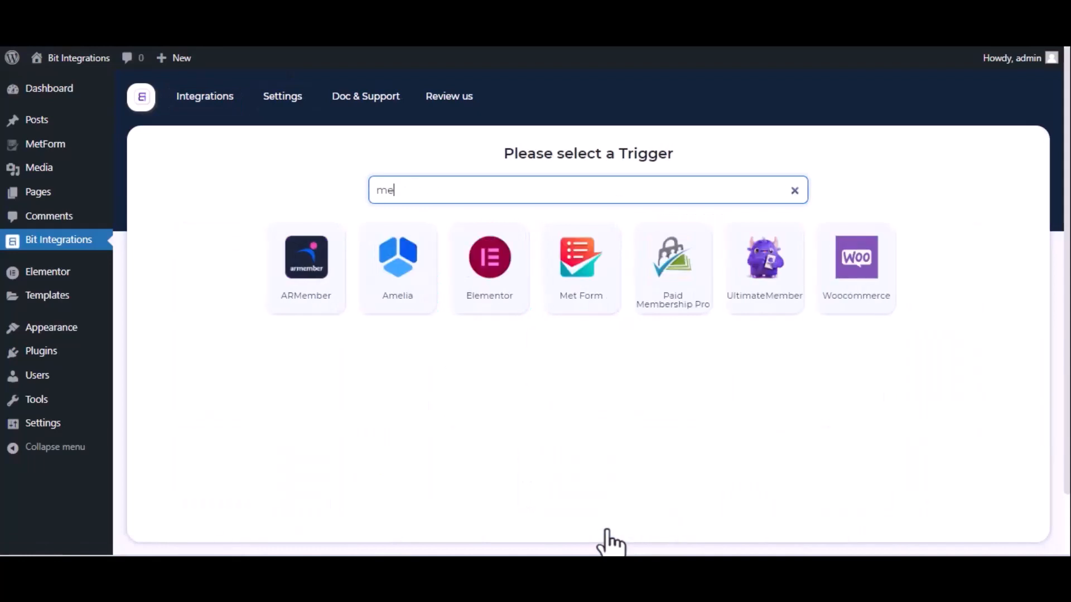
left_click(574, 299)
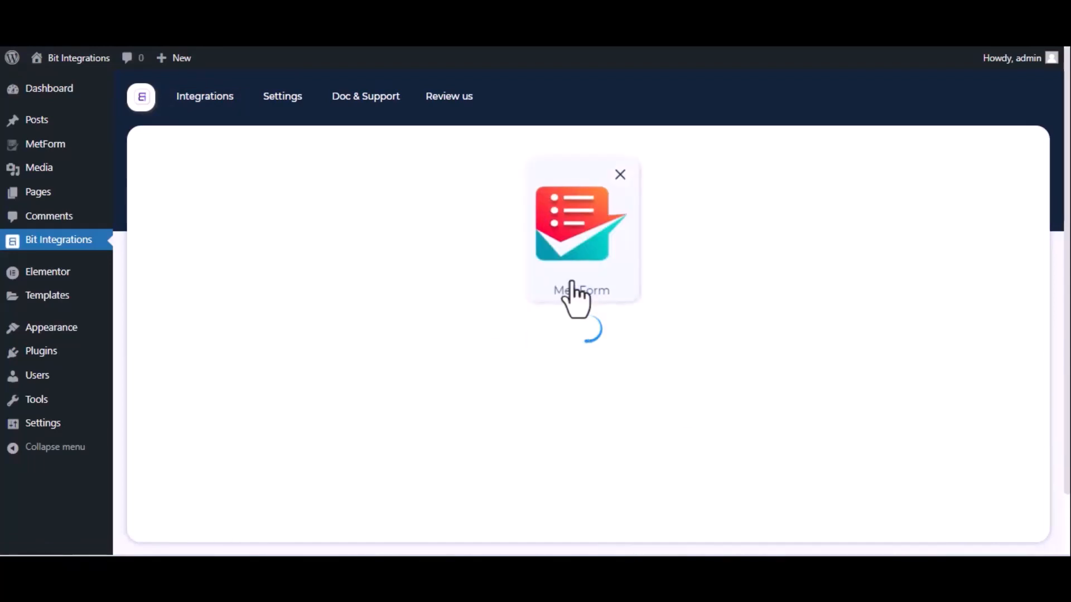
left_click(592, 366)
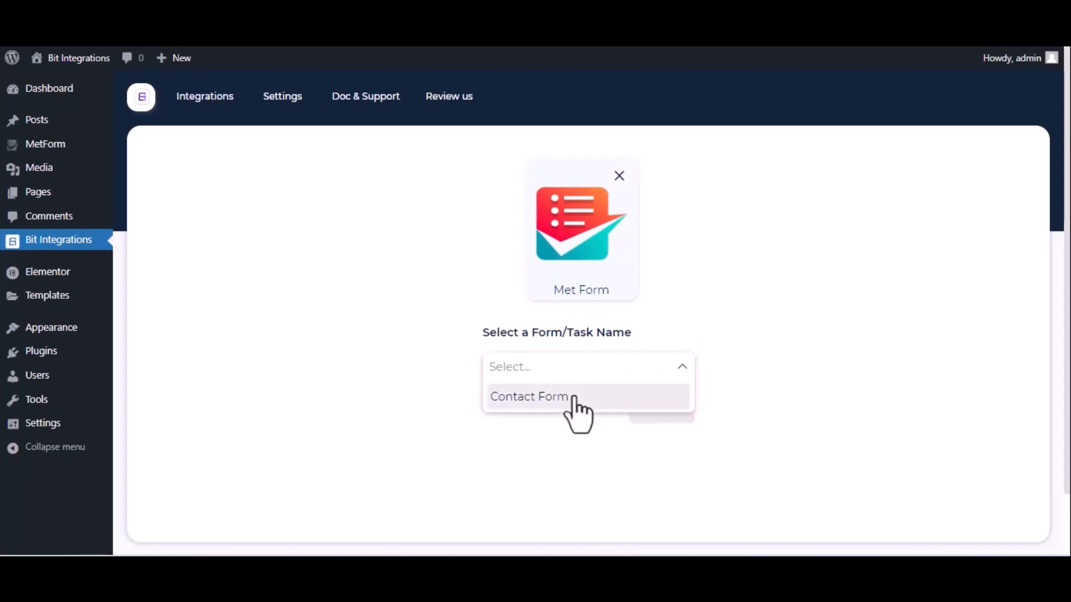
left_click(575, 397)
left_click(659, 410)
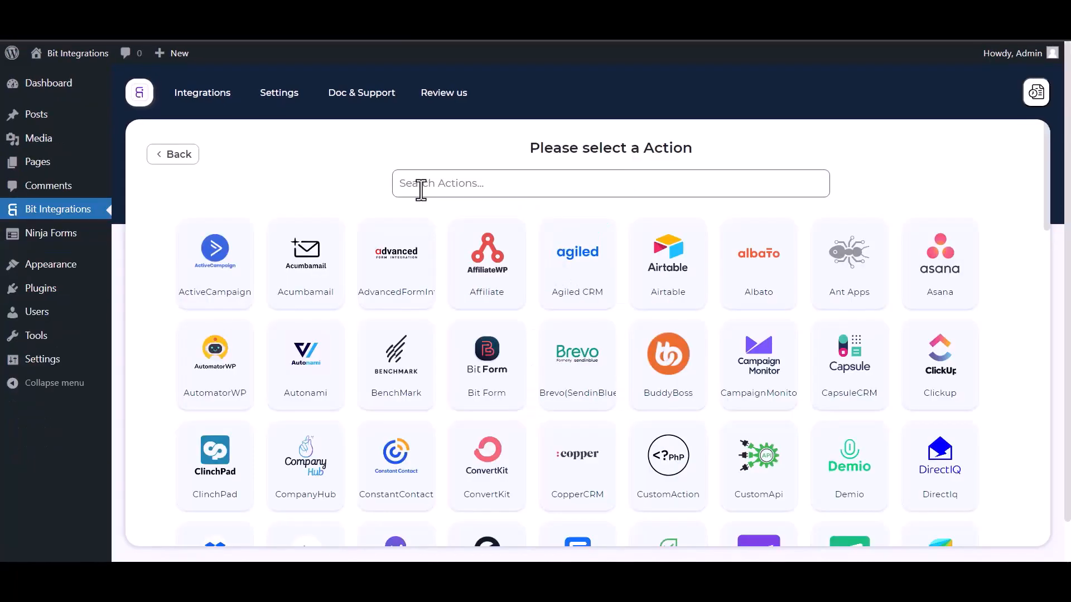
Step: Search the actions for perf and choose PerfexCRM as the action
left_click(421, 189)
type("perf")
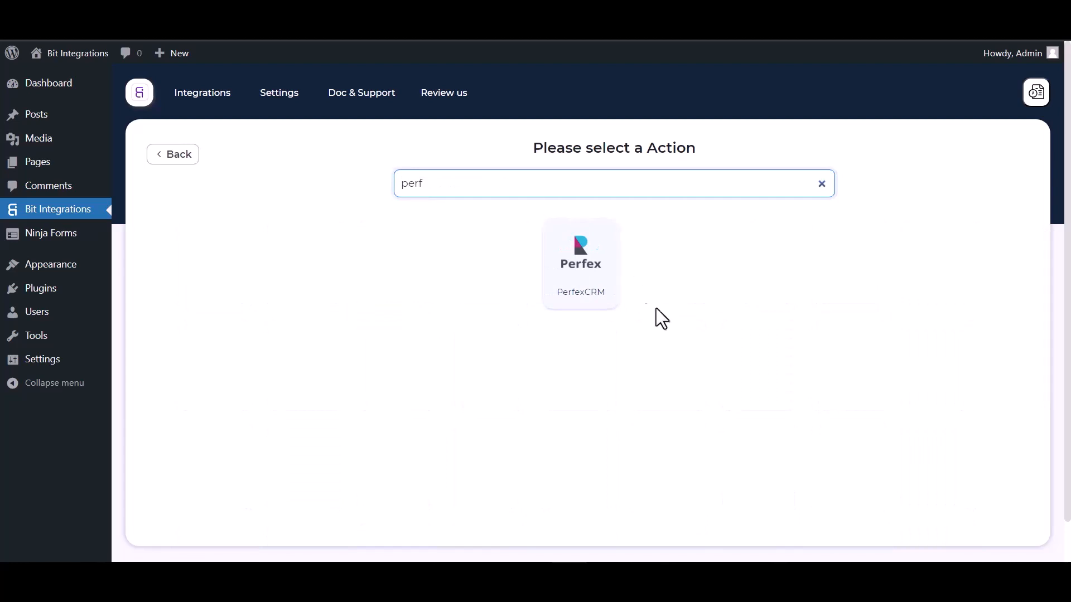
left_click(582, 293)
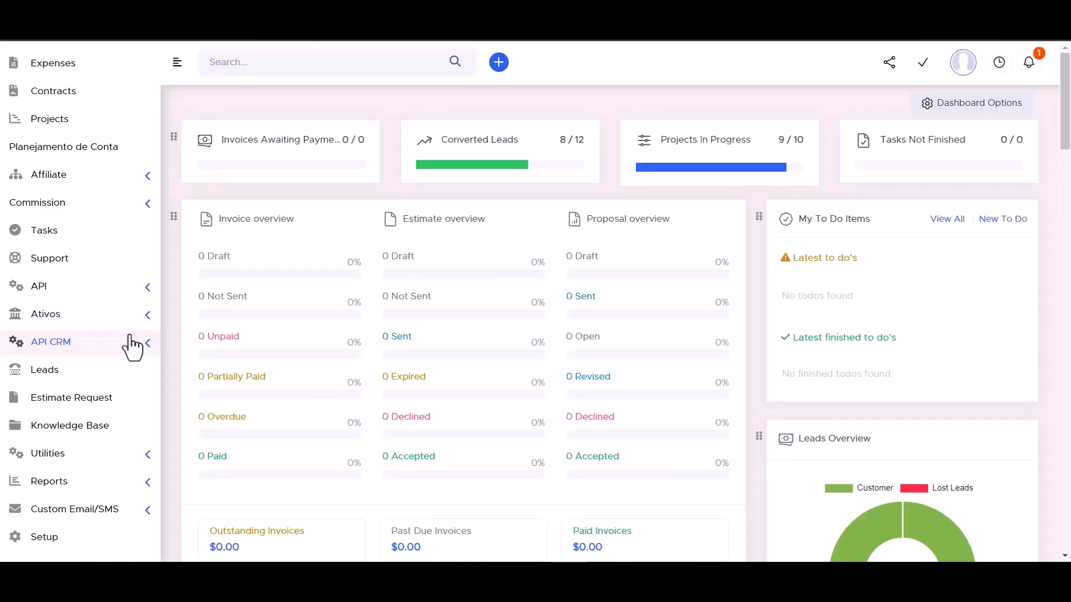
Step: Copy the API URL from Perfex's API CRM Manager and paste it into the Access API URL field
left_click(148, 350)
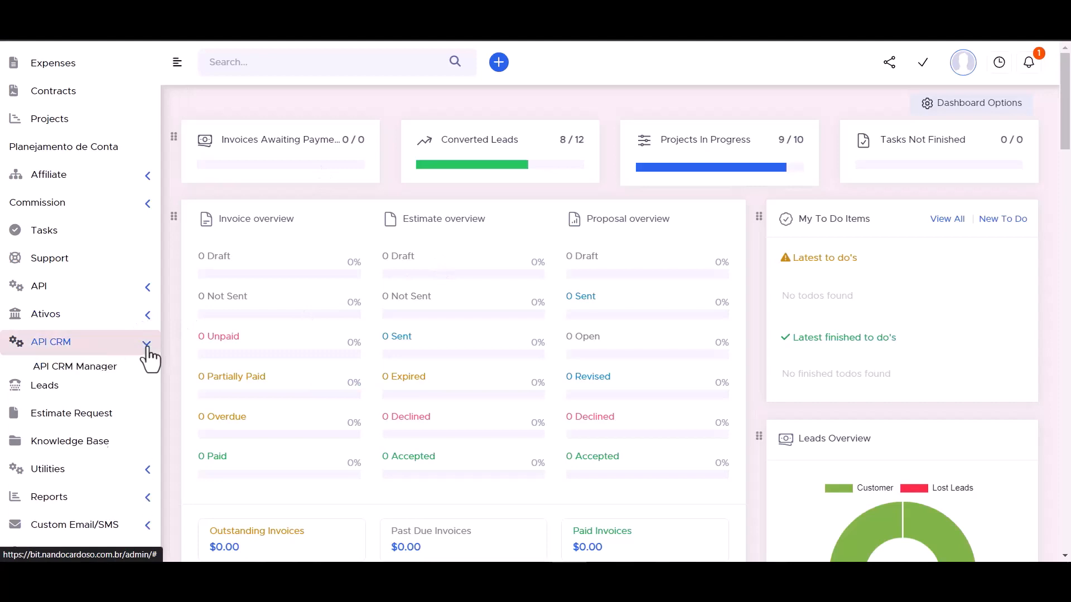
left_click(84, 373)
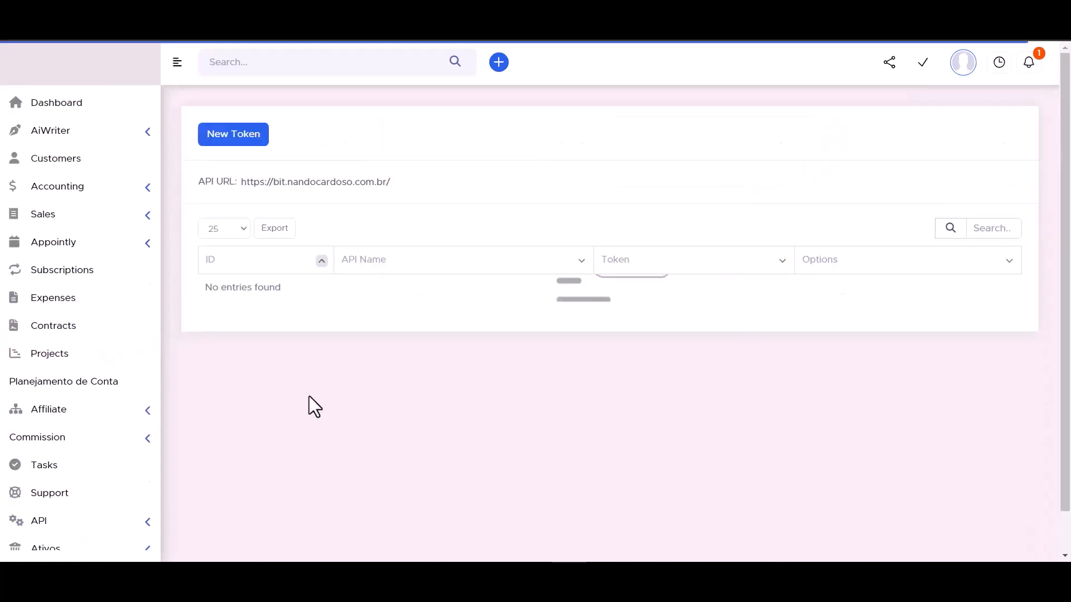
double_click(290, 182)
triple_click(290, 183)
key("ctrl+c")
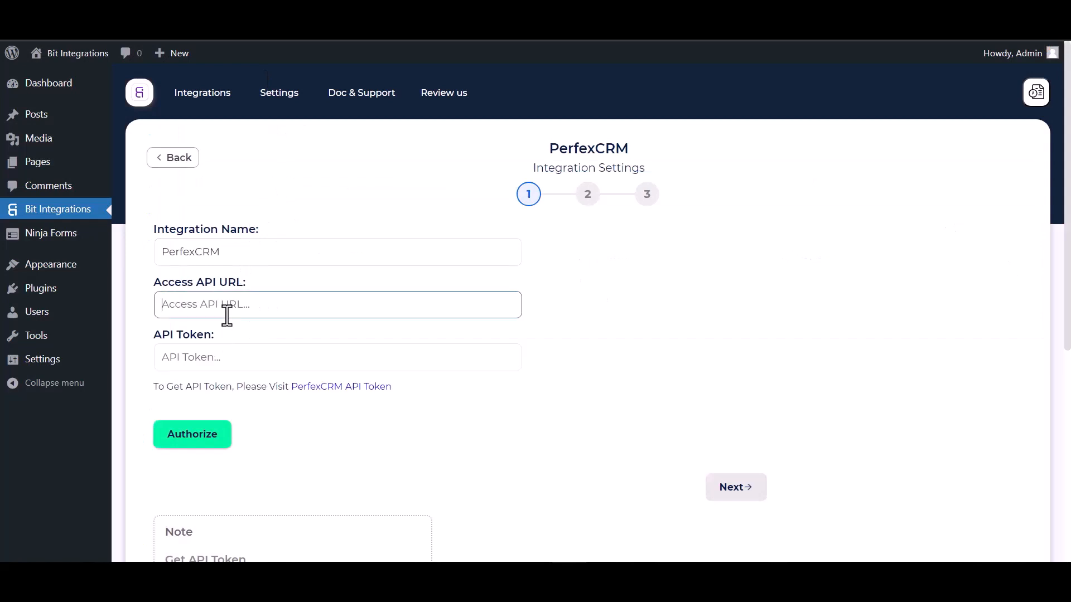
left_click(227, 313)
key("ctrl+v")
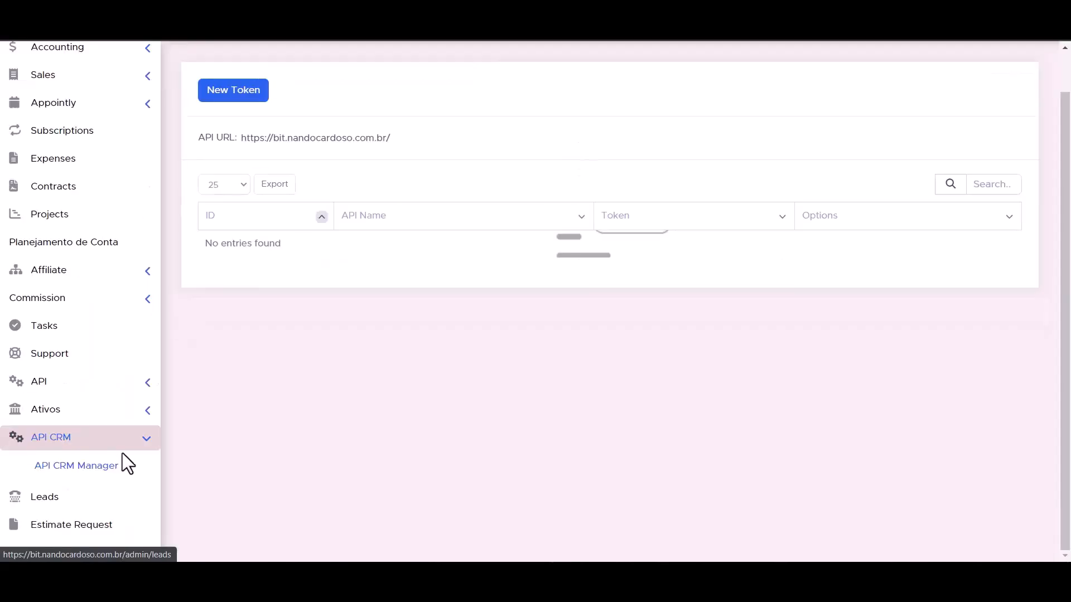
Step: Start a new token in Perfex's API Management and name it Bit Integrations
left_click(147, 385)
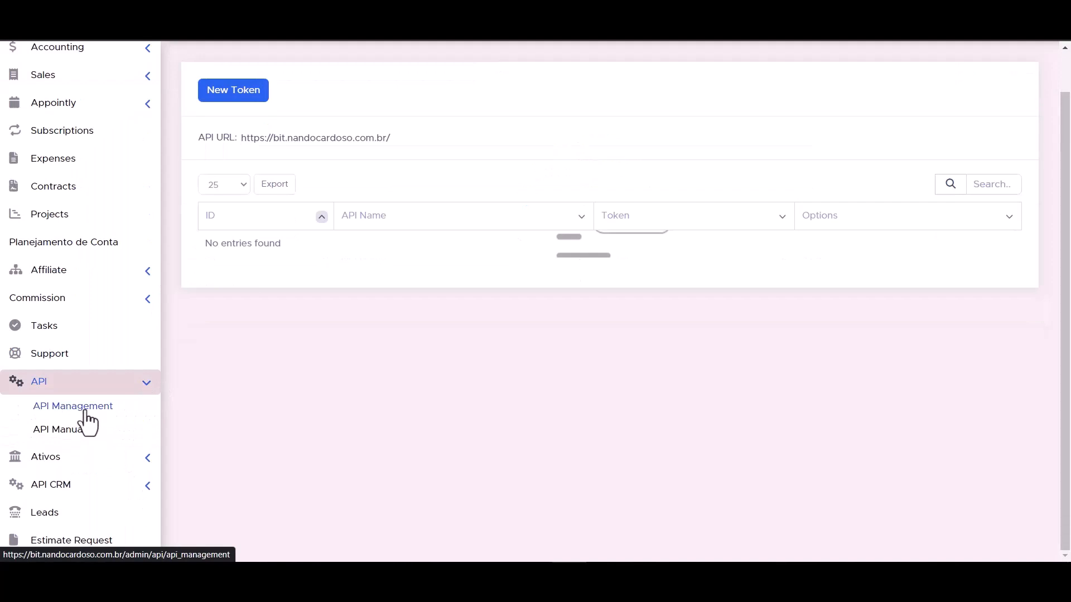
left_click(85, 413)
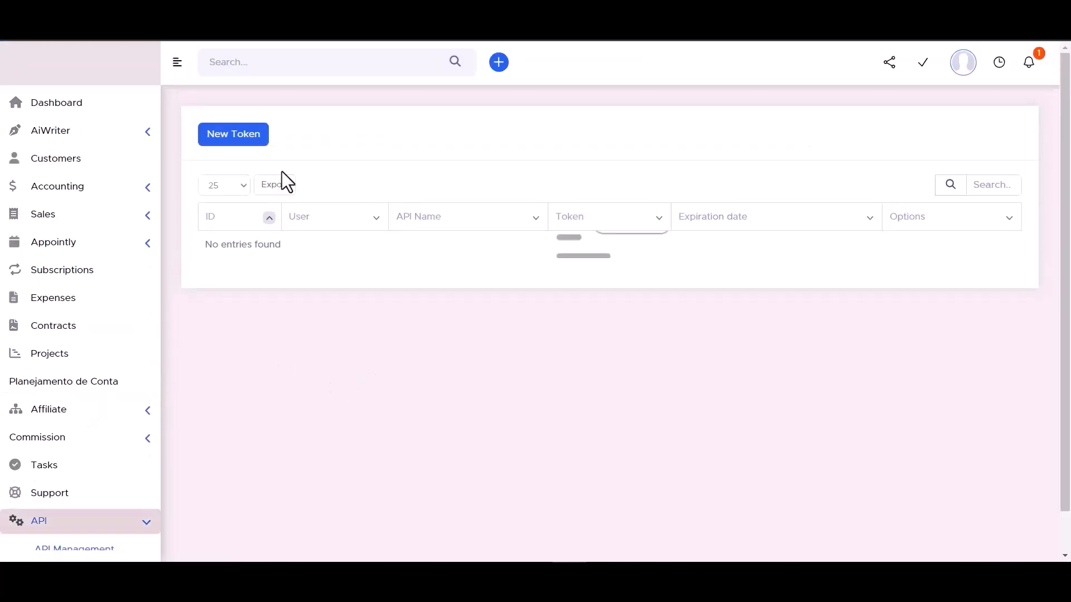
left_click(234, 146)
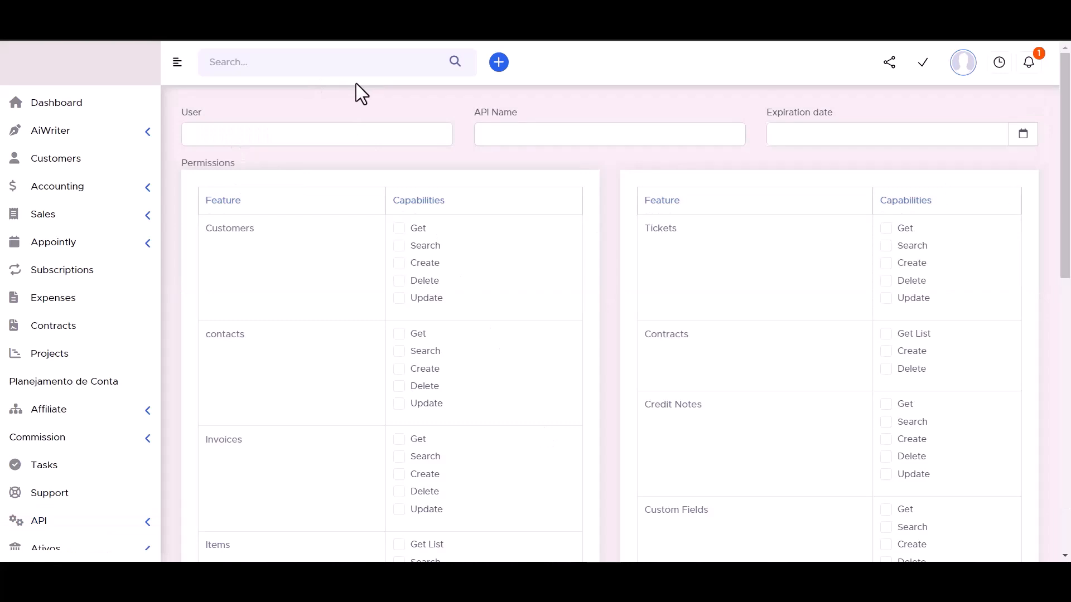
left_click(510, 134)
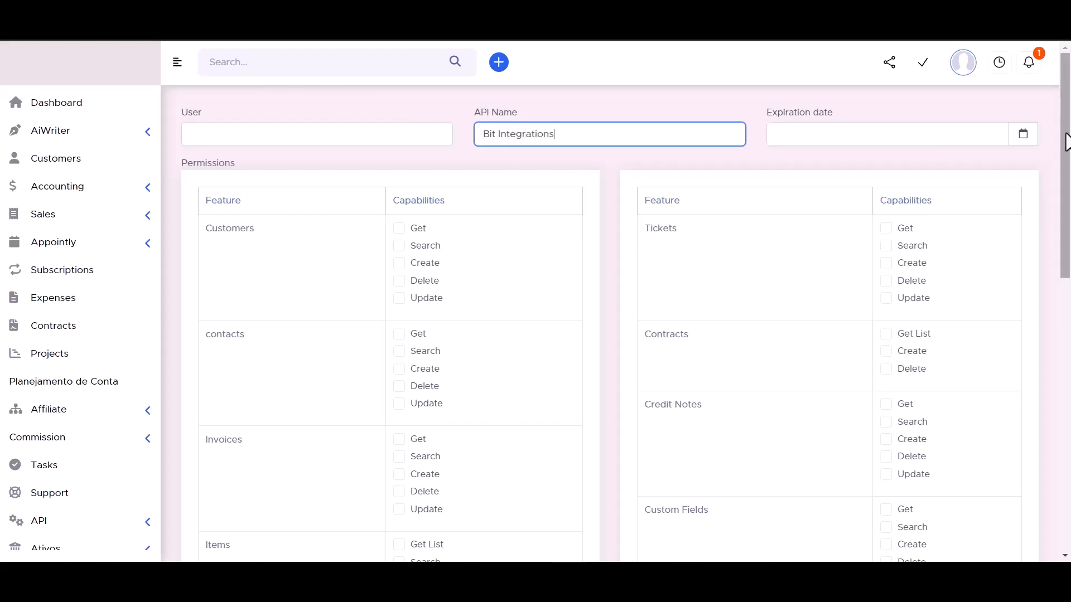
left_click(1022, 136)
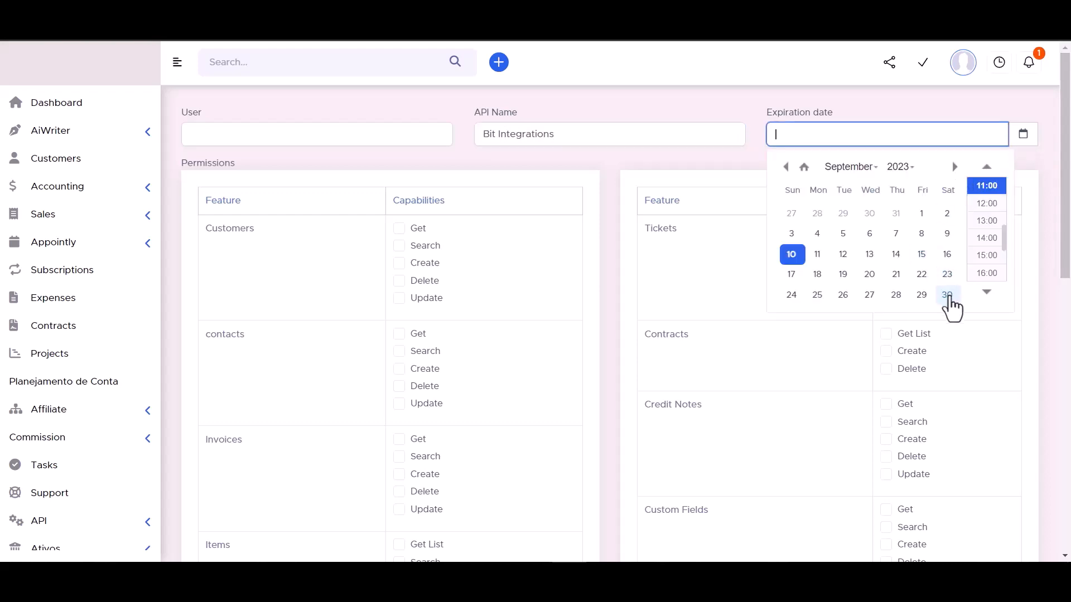
left_click(947, 295)
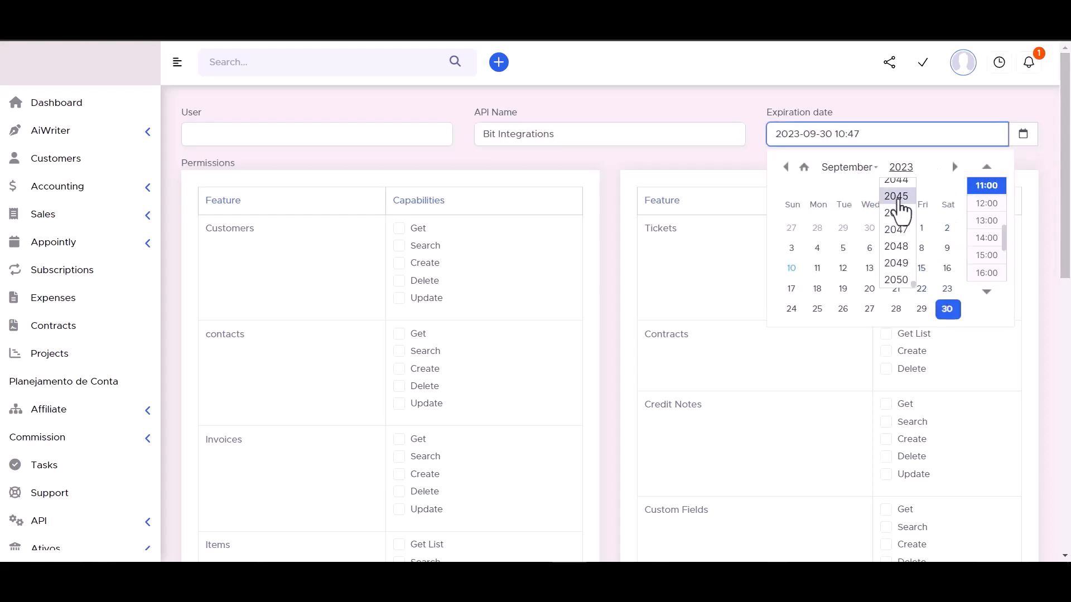
left_click(899, 198)
left_click(726, 99)
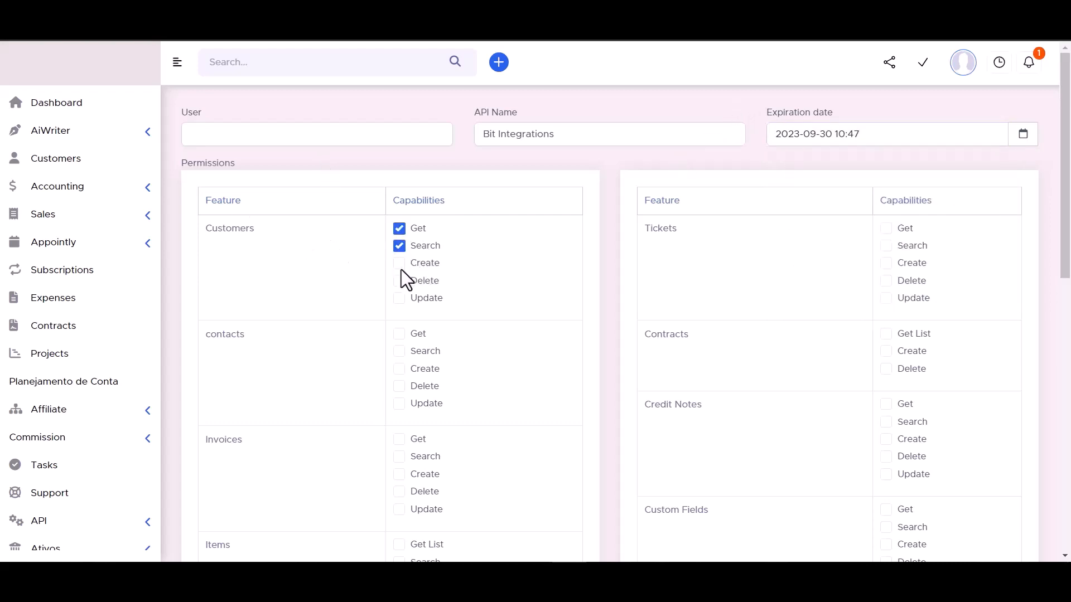
Step: Grant all capabilities for Customers, Tickets, Contracts and contacts
left_click(427, 298)
left_click(884, 335)
left_click(886, 246)
left_click(886, 263)
left_click(885, 229)
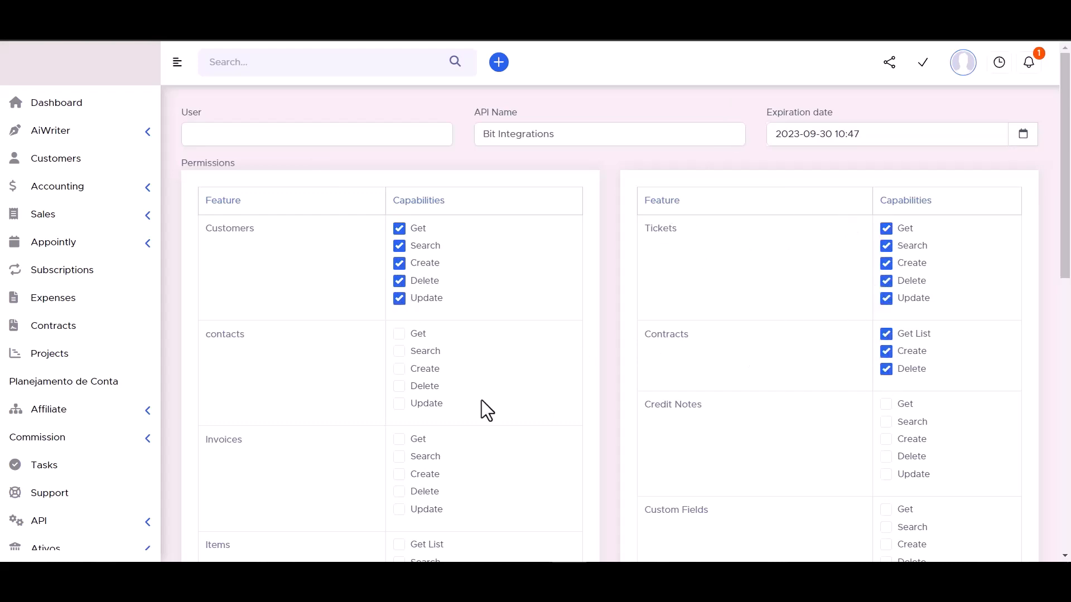
left_click(396, 334)
left_click(397, 351)
left_click(403, 403)
left_click(399, 386)
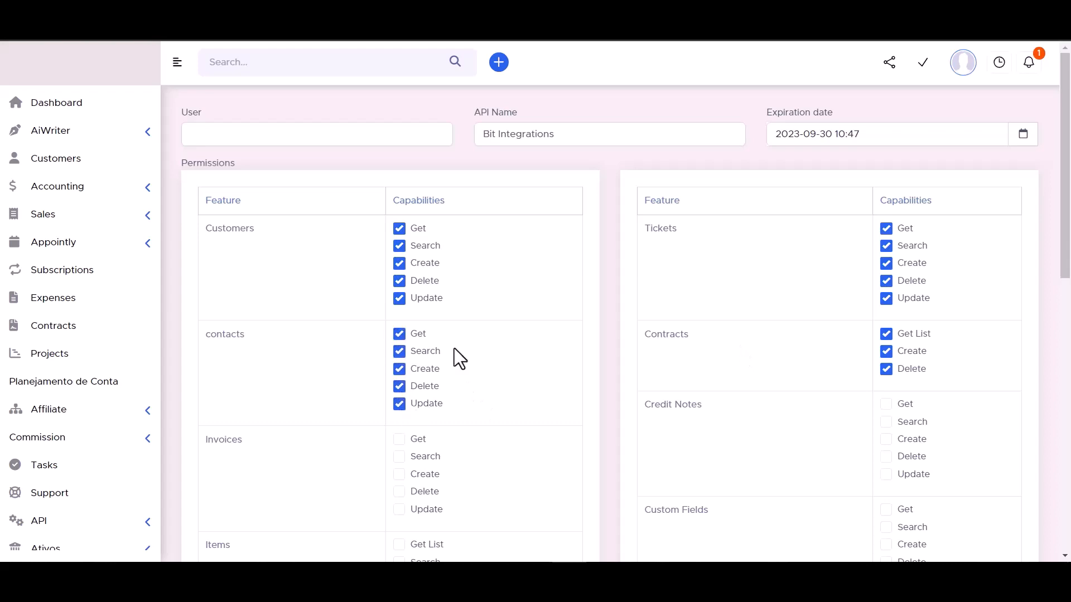
scroll(454, 348, "down", 3)
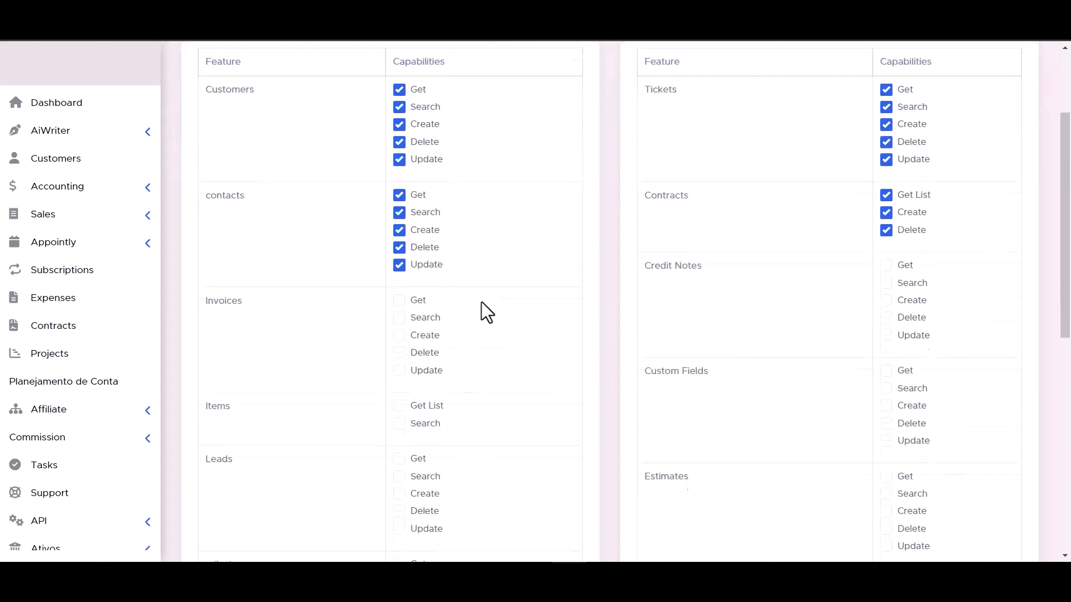
Step: Grant all capabilities for Invoices, Items, Credit Notes, Custom Fields, Leads and Estimates
left_click(399, 352)
left_click(399, 370)
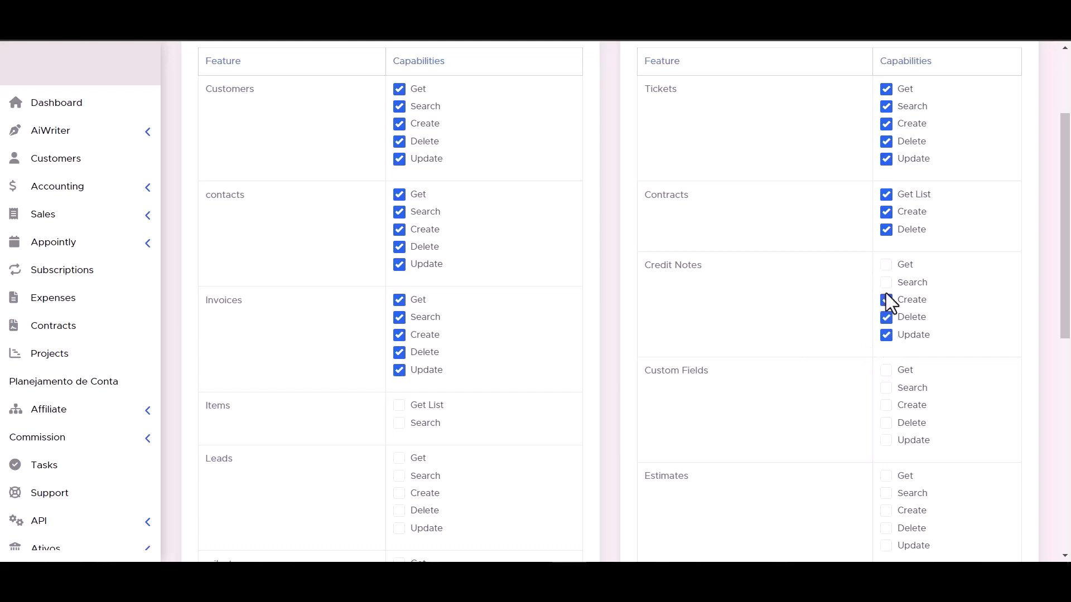
scroll(471, 301, "down", 3)
left_click(400, 283)
left_click(399, 265)
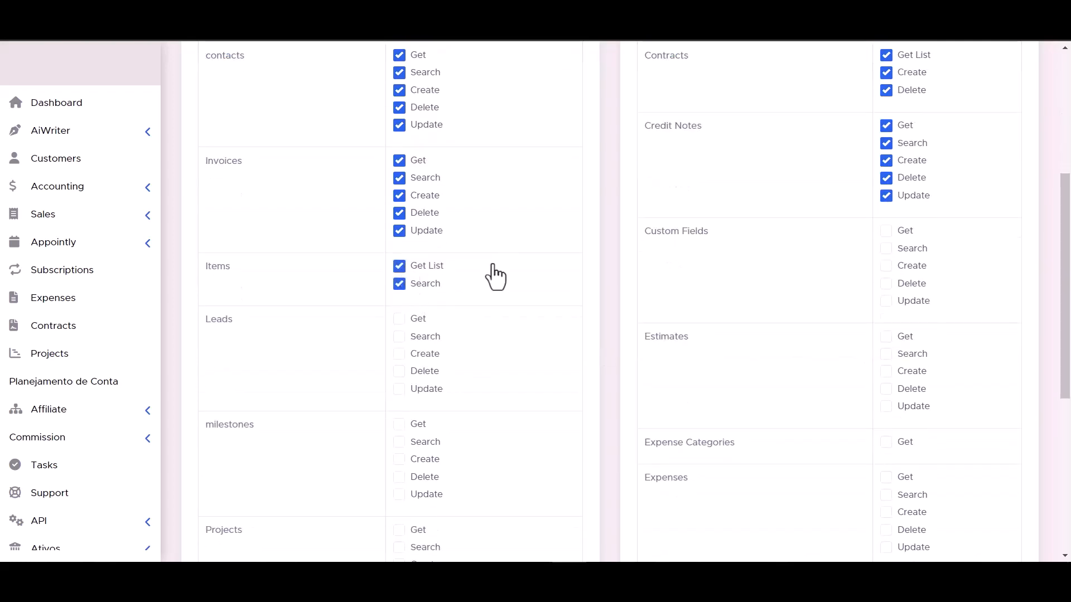
left_click(897, 302)
left_click(888, 283)
left_click(887, 265)
left_click(886, 248)
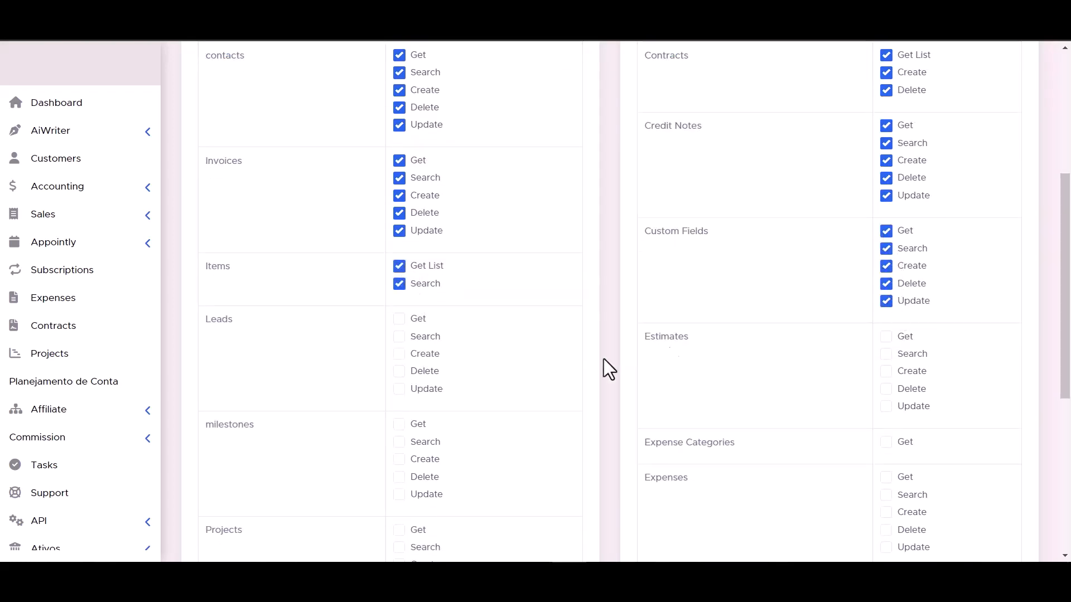
left_click(399, 371)
left_click(399, 389)
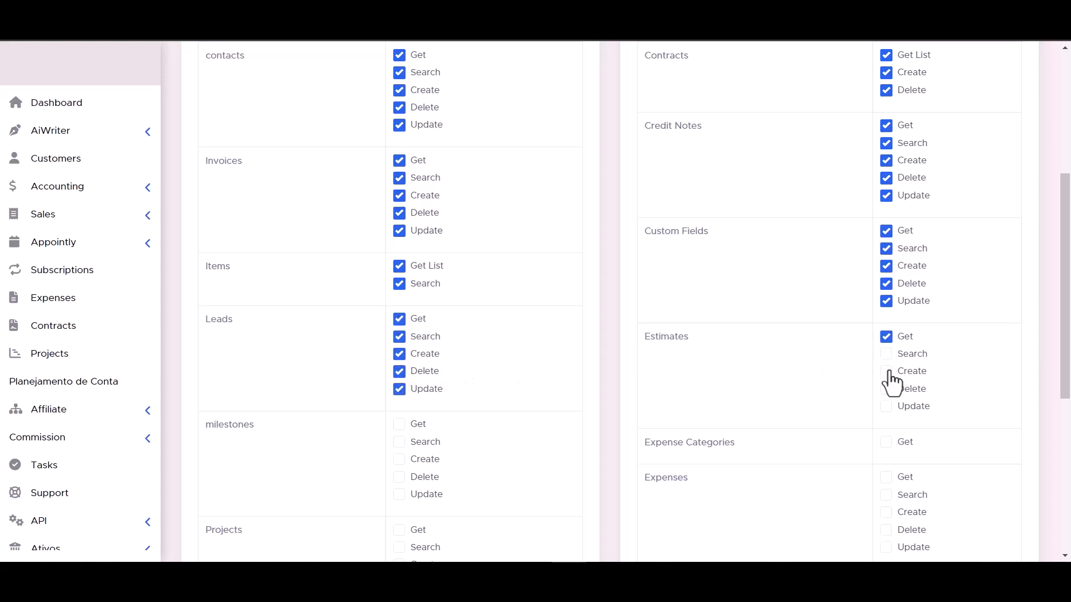
left_click(886, 354)
left_click(886, 371)
left_click(886, 389)
left_click(886, 406)
Step: Grant all capabilities for milestones, Projects, Expense Categories, Expenses, staffs and Payment Methods
scroll(885, 410, "down", 1)
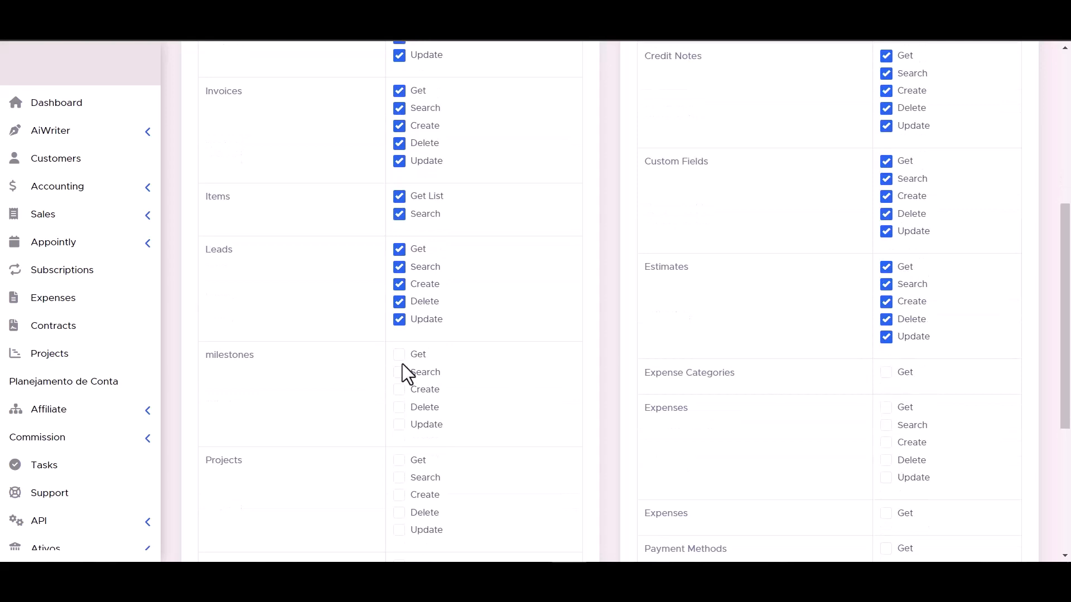
scroll(403, 363, "down", 4)
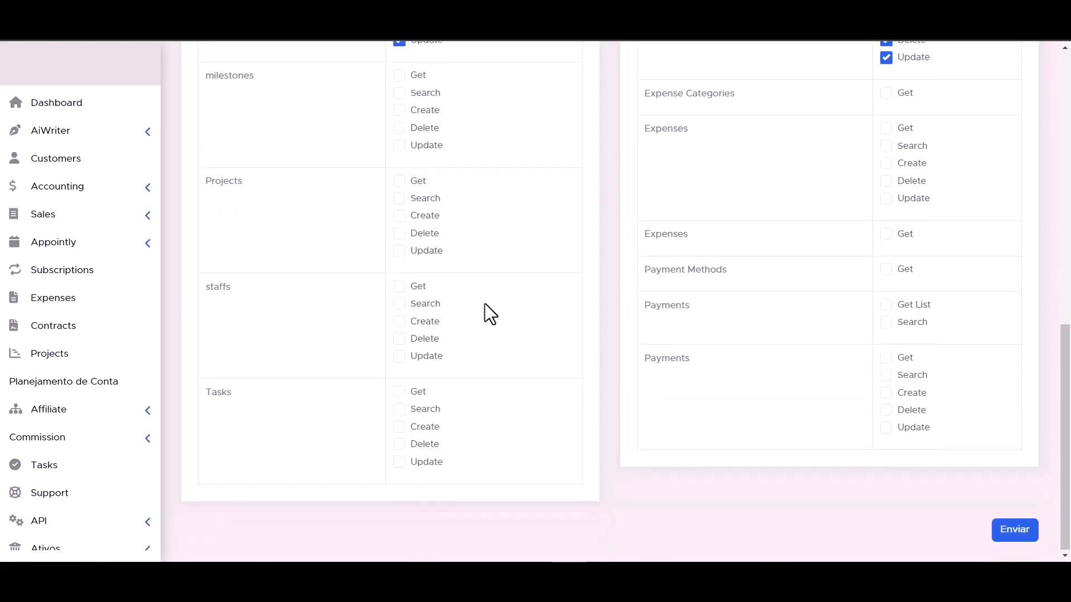
scroll(400, 129, "up", 1)
left_click(400, 127)
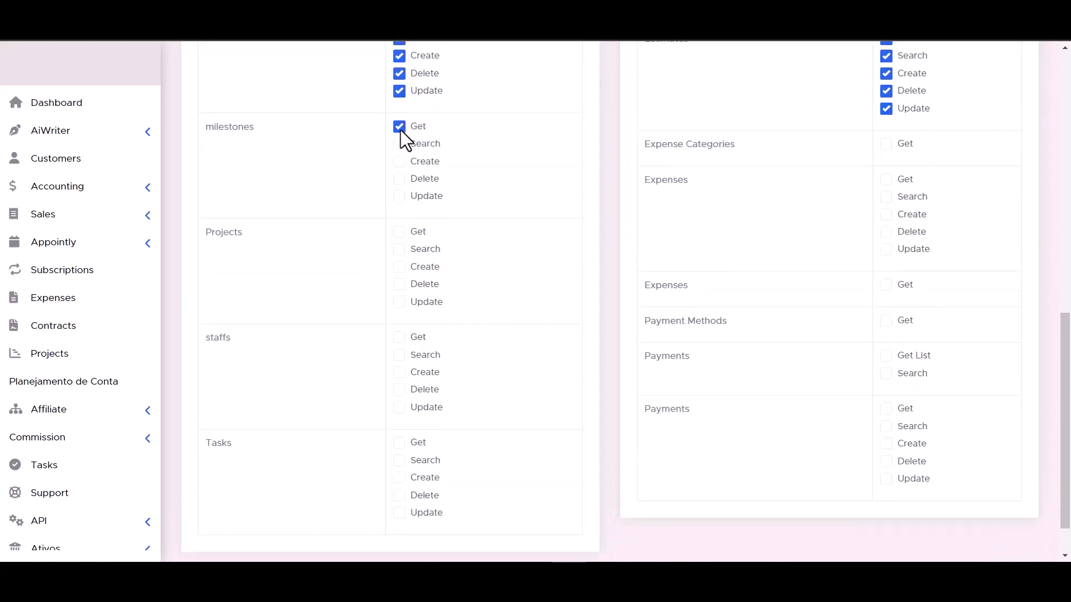
left_click(399, 179)
left_click(399, 196)
left_click(399, 232)
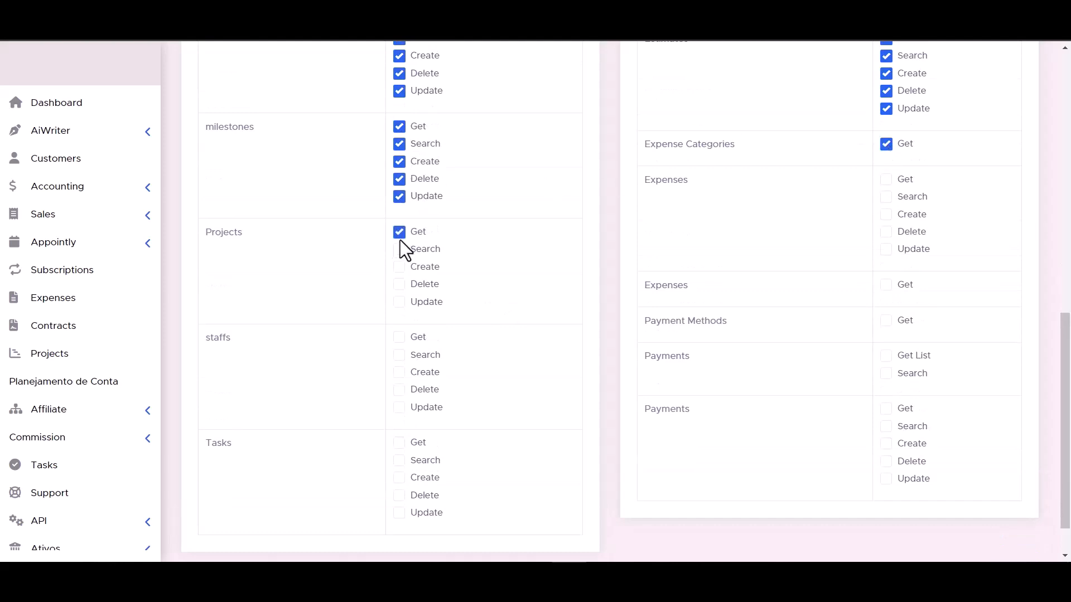
left_click(405, 271)
left_click(405, 285)
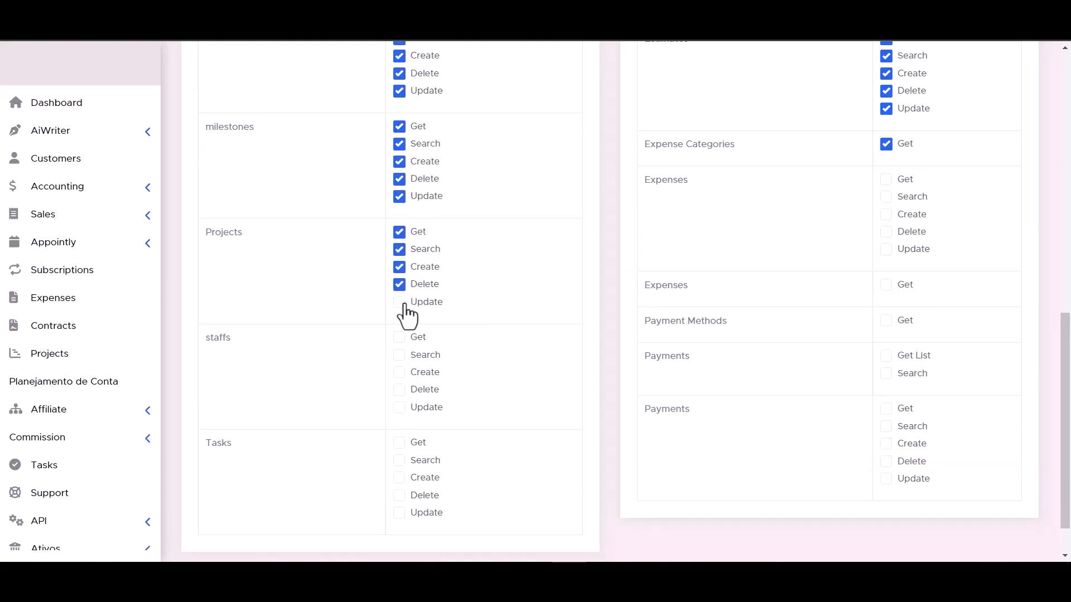
left_click(885, 249)
left_click(885, 232)
left_click(886, 197)
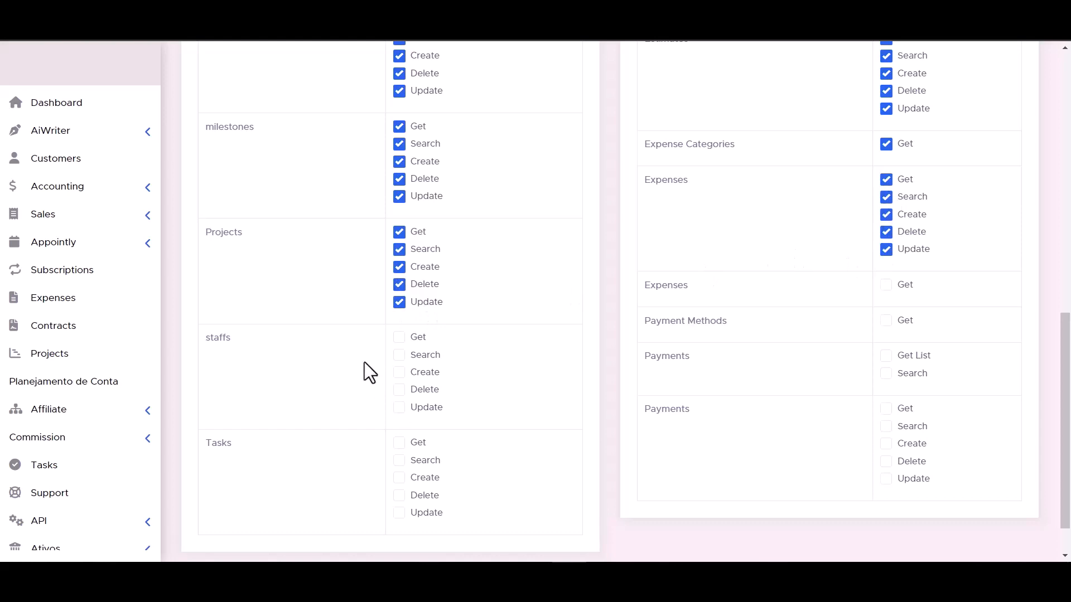
left_click(399, 337)
left_click(399, 355)
left_click(400, 407)
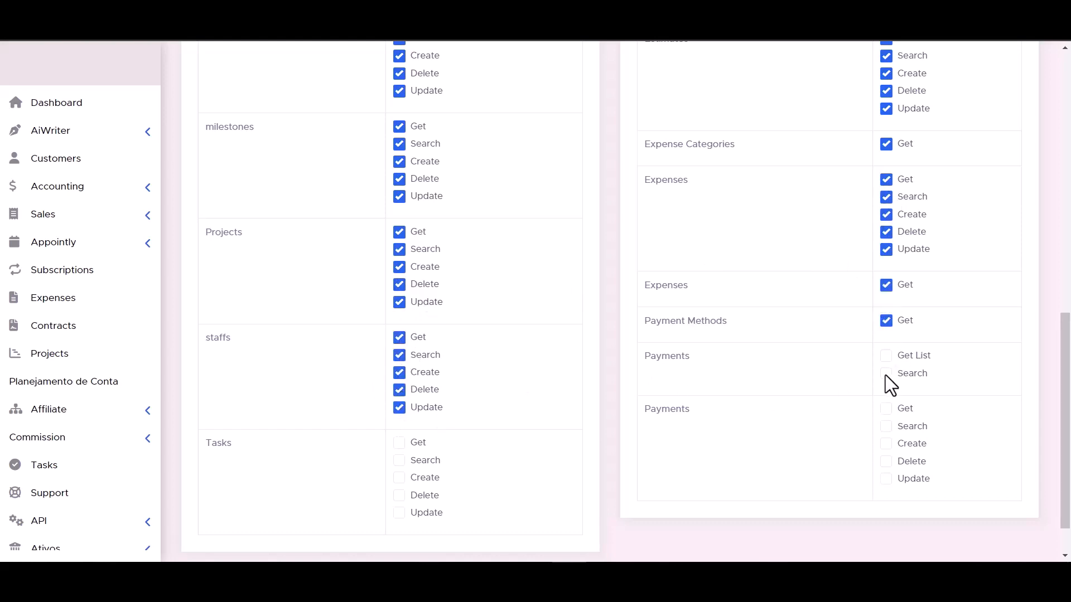
Step: Grant all capabilities for Tasks and both Payments groups, and submit the new token
scroll(697, 385, "down", 2)
left_click(399, 461)
left_click(400, 443)
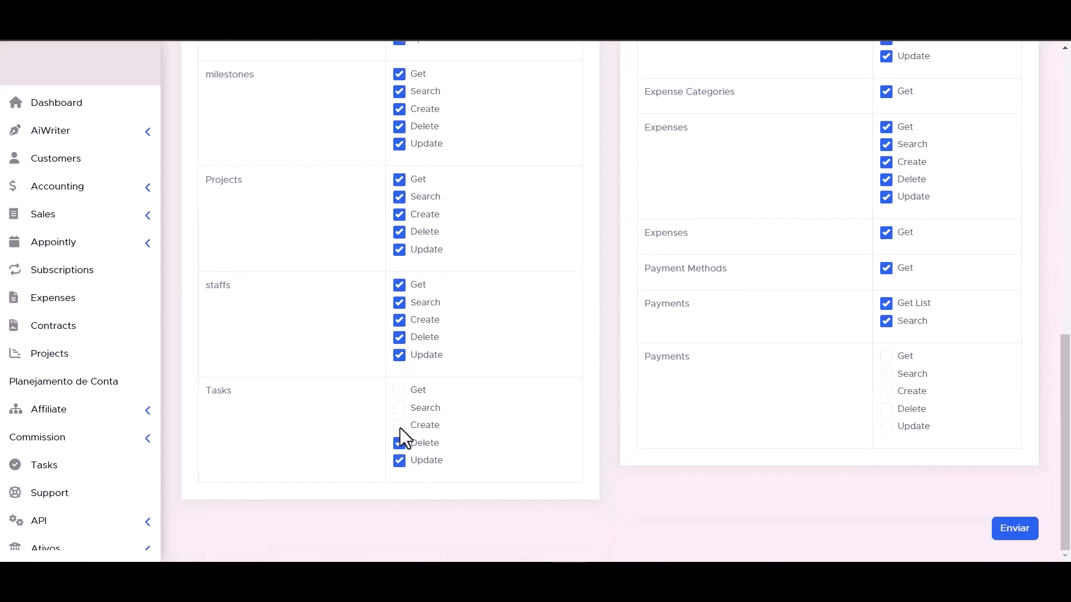
left_click(399, 425)
left_click(399, 408)
left_click(400, 390)
left_click(886, 409)
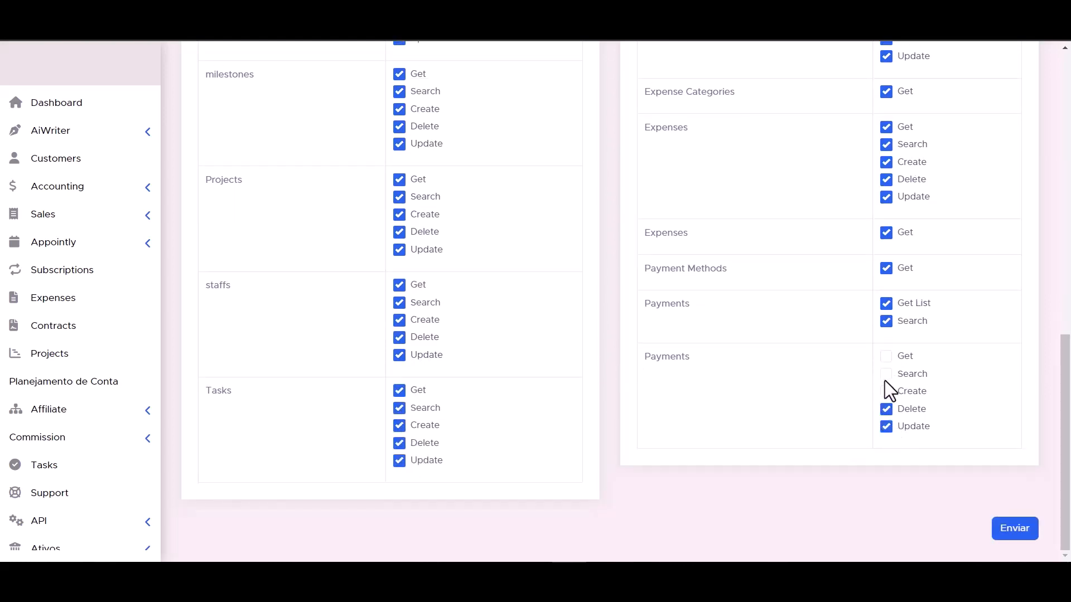
left_click(885, 374)
left_click(885, 356)
scroll(764, 424, "up", 1)
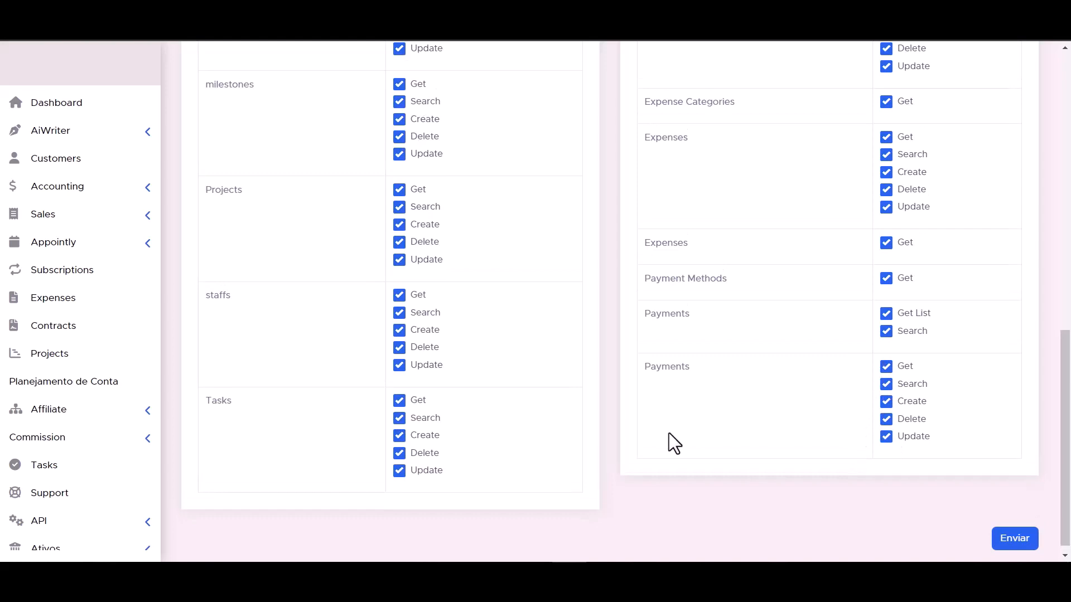
scroll(668, 432, "down", 1)
left_click(1016, 533)
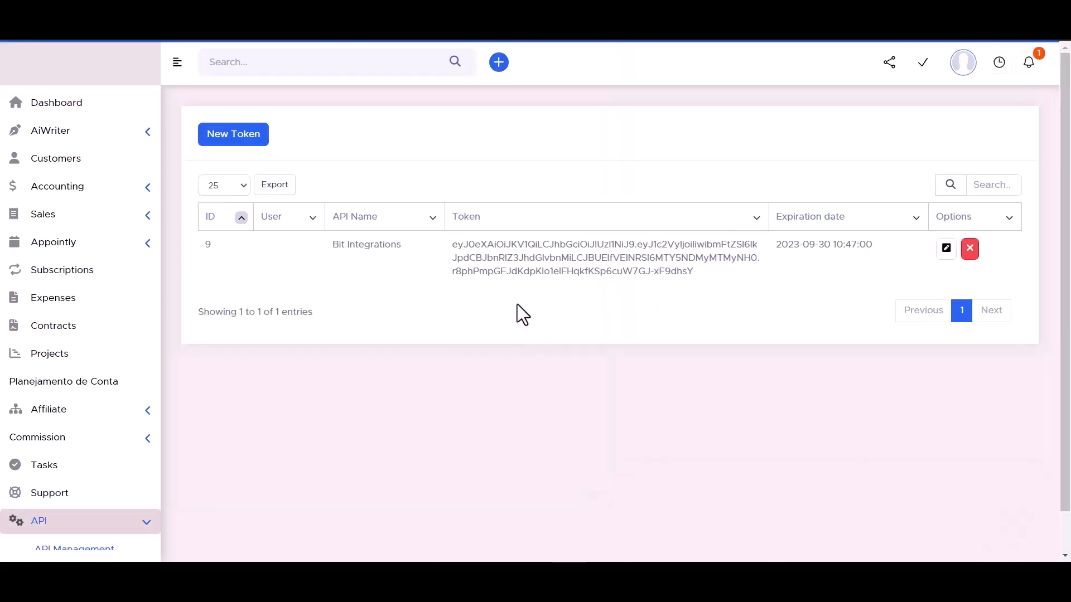
Step: Copy the generated API token, paste it into the API Token field and authorize the connection
triple_click(539, 259)
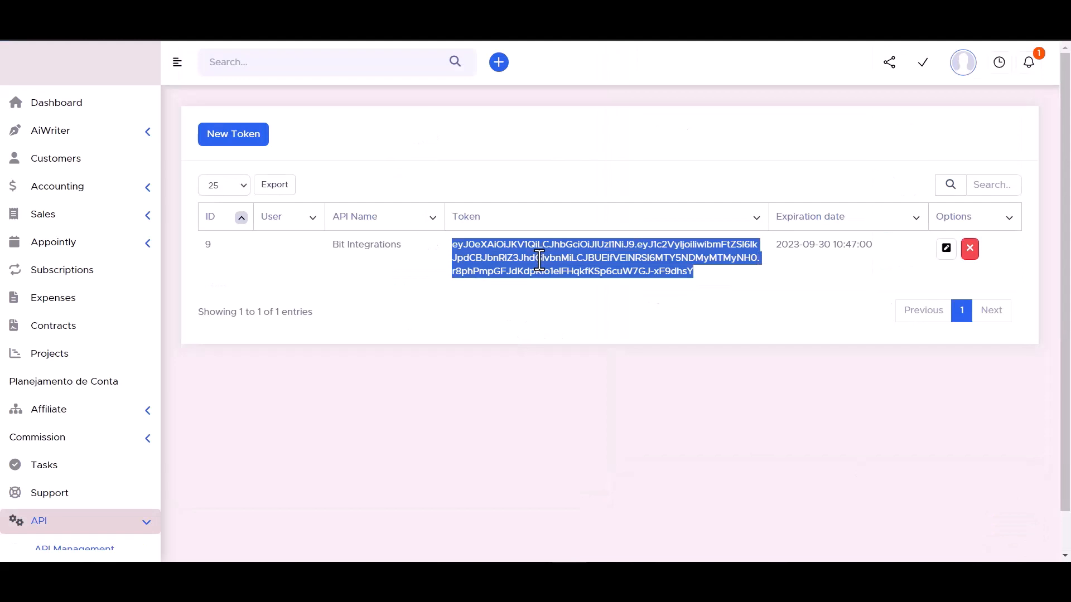
left_click(298, 357)
key("ctrl+v")
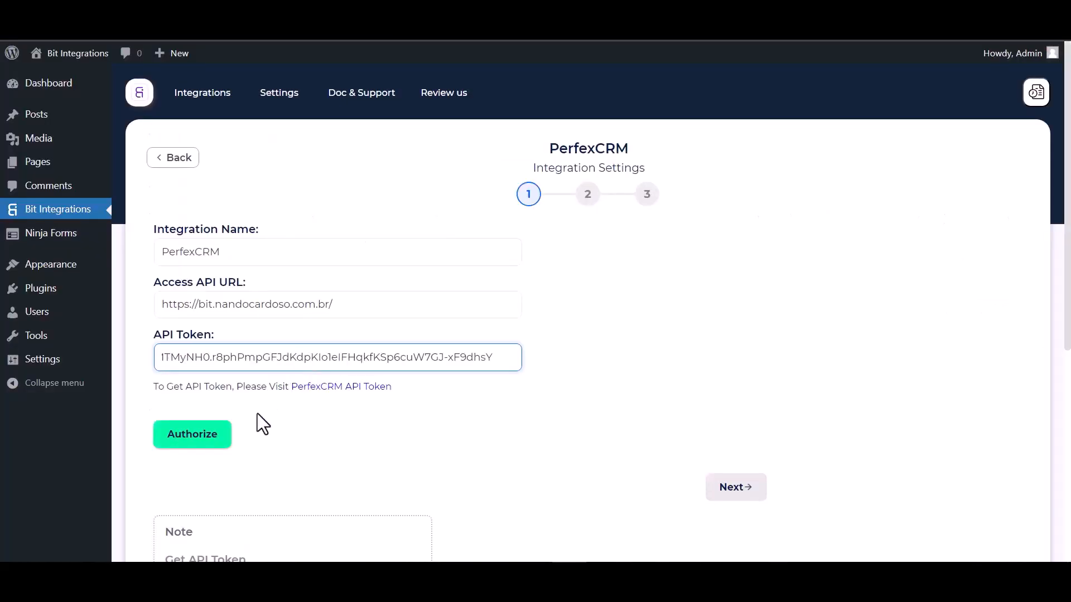
left_click(185, 439)
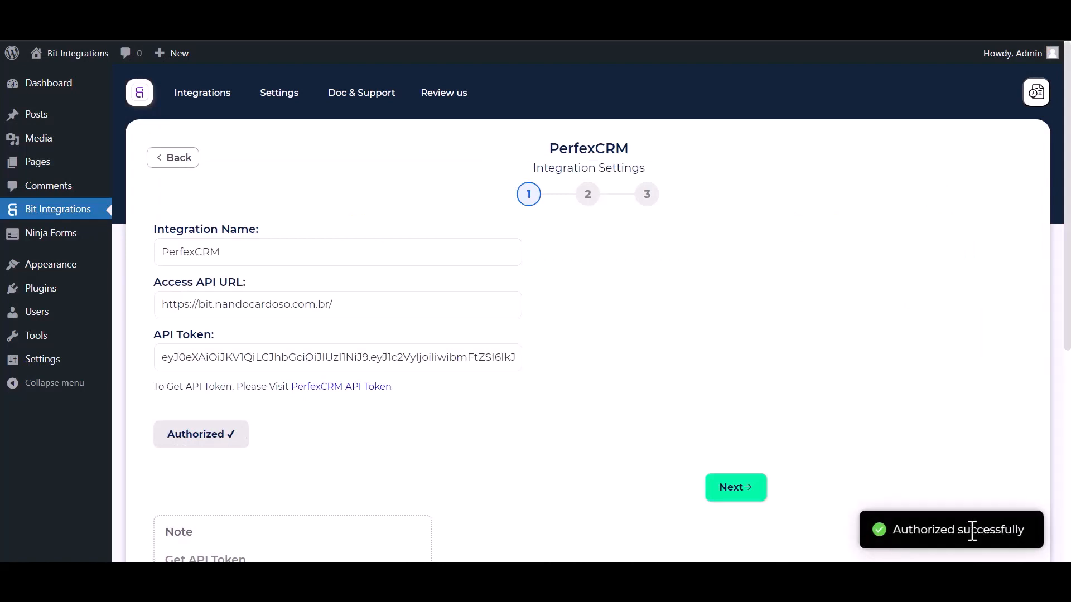
Step: Continue to the action settings and choose Create Contact as the PerfexCRM action
scroll(636, 333, "down", 2)
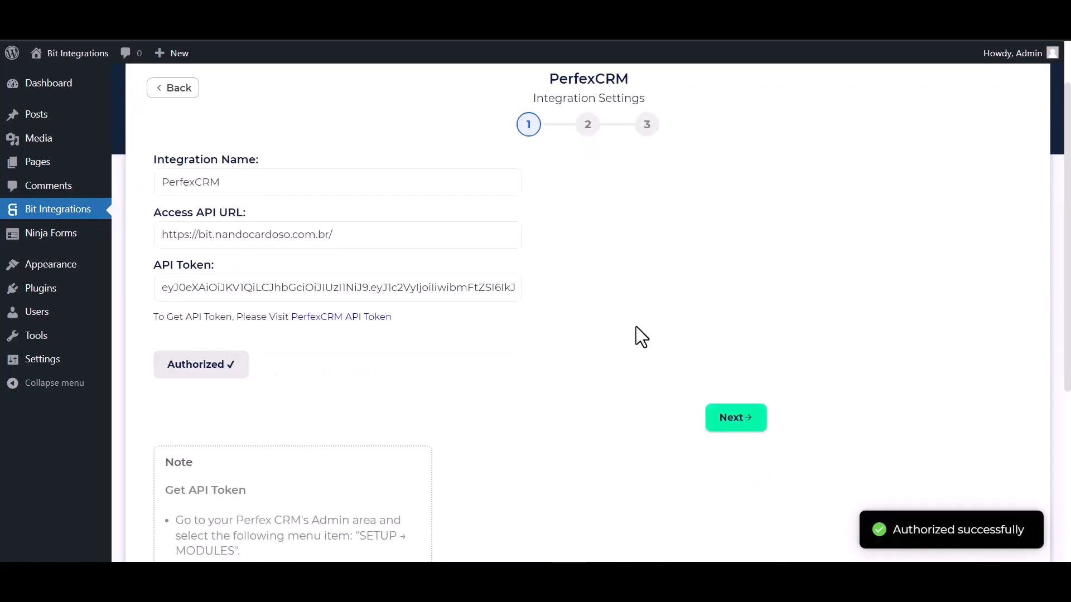
scroll(595, 353, "up", 2)
left_click(737, 490)
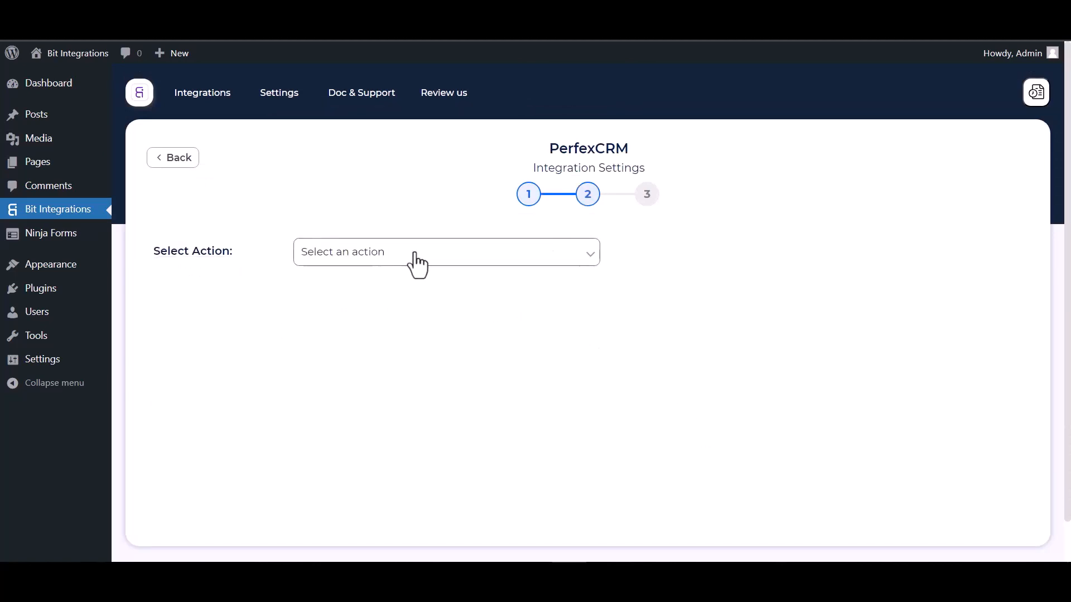
left_click(410, 259)
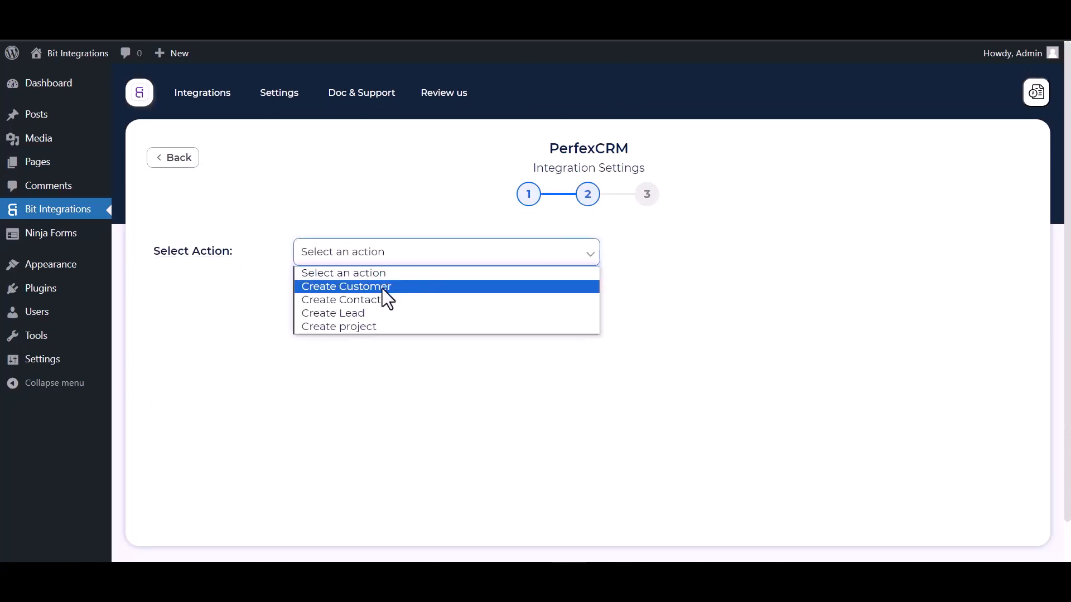
left_click(367, 305)
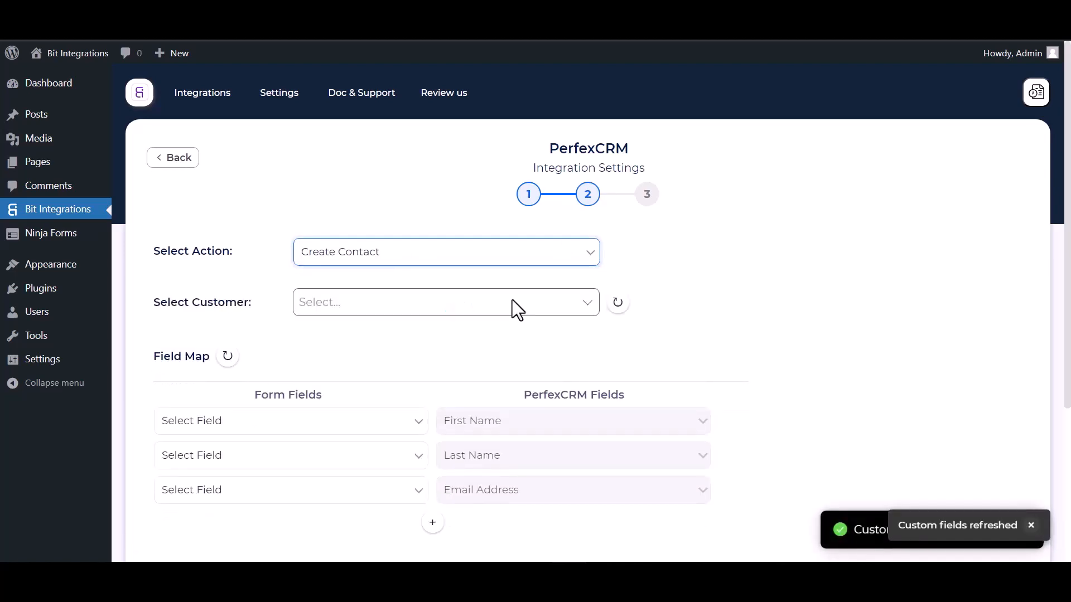
Step: Select Bit Integrations as the customer for the new contacts
scroll(512, 300, "down", 1)
left_click(362, 262)
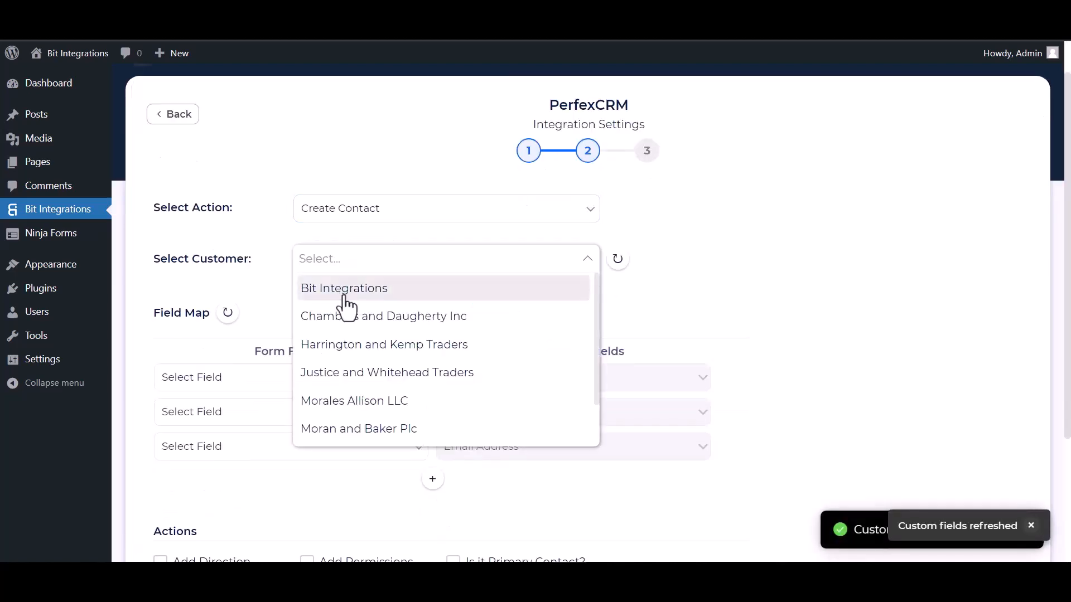
left_click(342, 293)
Step: Map the form's First Name, Last Name and Email fields to PerfexCRM's First Name, Last Name and Email Address
scroll(391, 273, "down", 3)
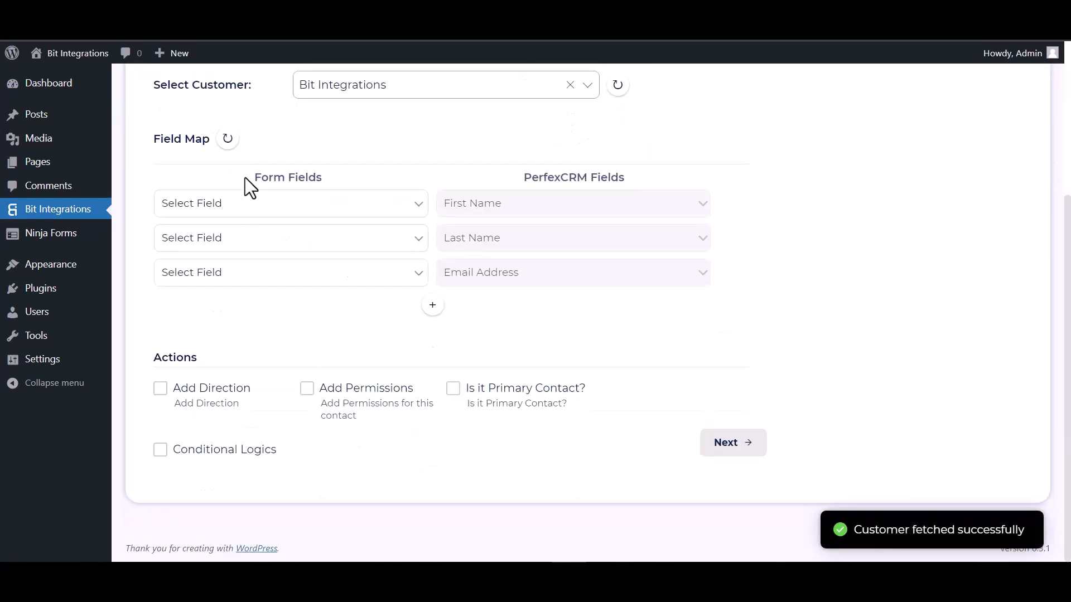
left_click(306, 212)
left_click(262, 252)
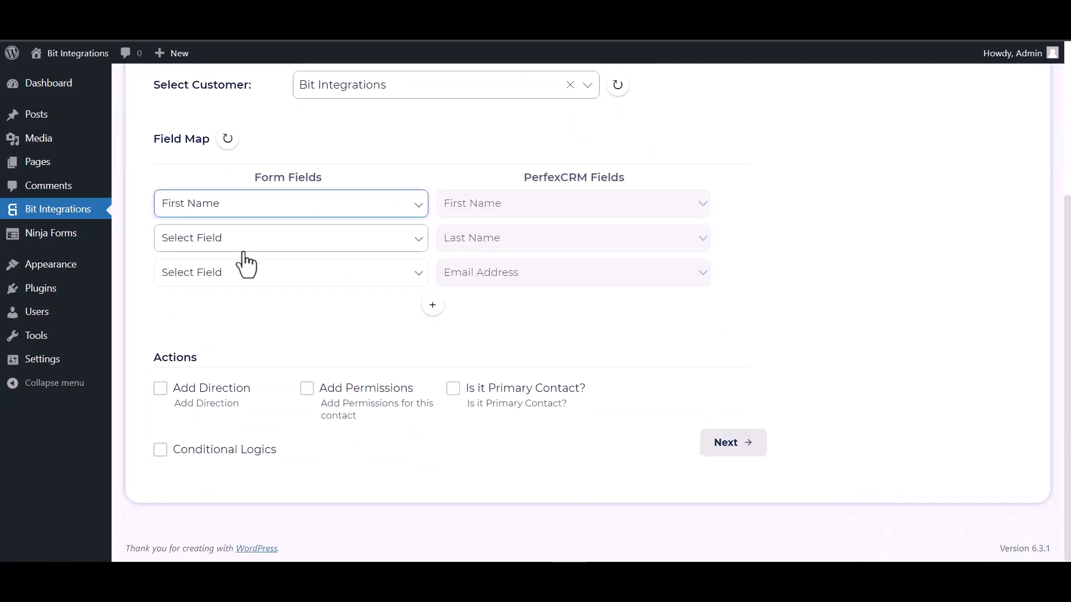
left_click(301, 246)
left_click(250, 297)
left_click(238, 281)
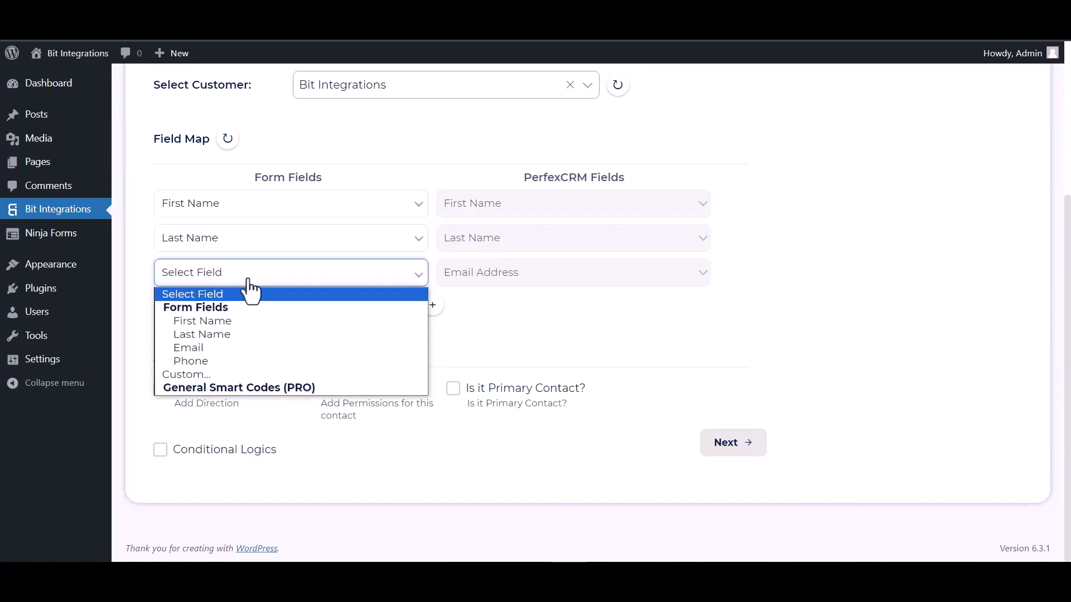
left_click(212, 346)
Step: Add a field-map row linking the form's Phone field to PerfexCRM's Phone Number
left_click(433, 305)
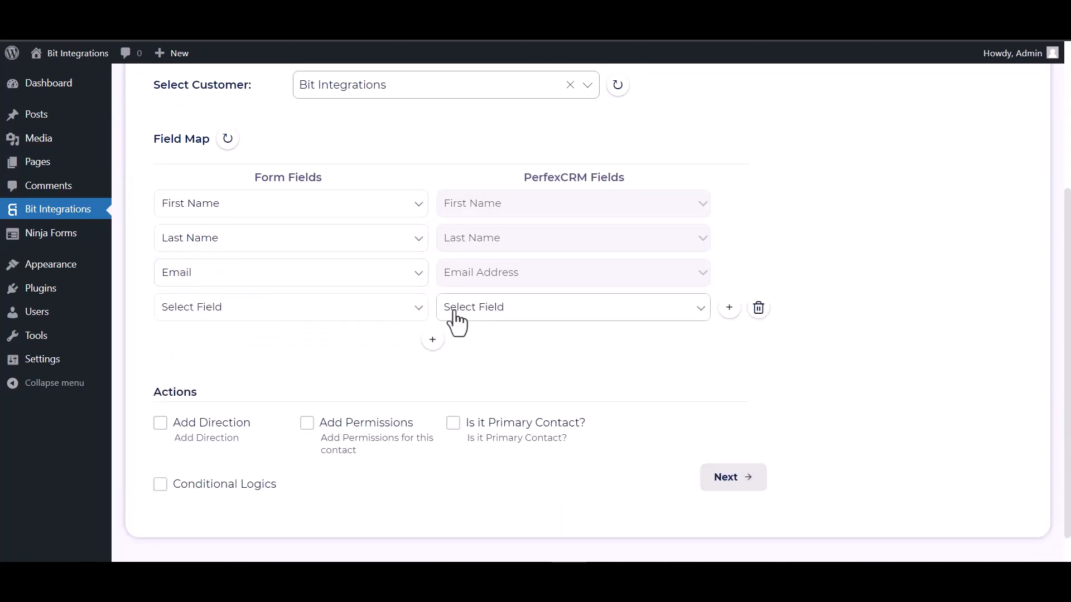
left_click(465, 313)
left_click(463, 354)
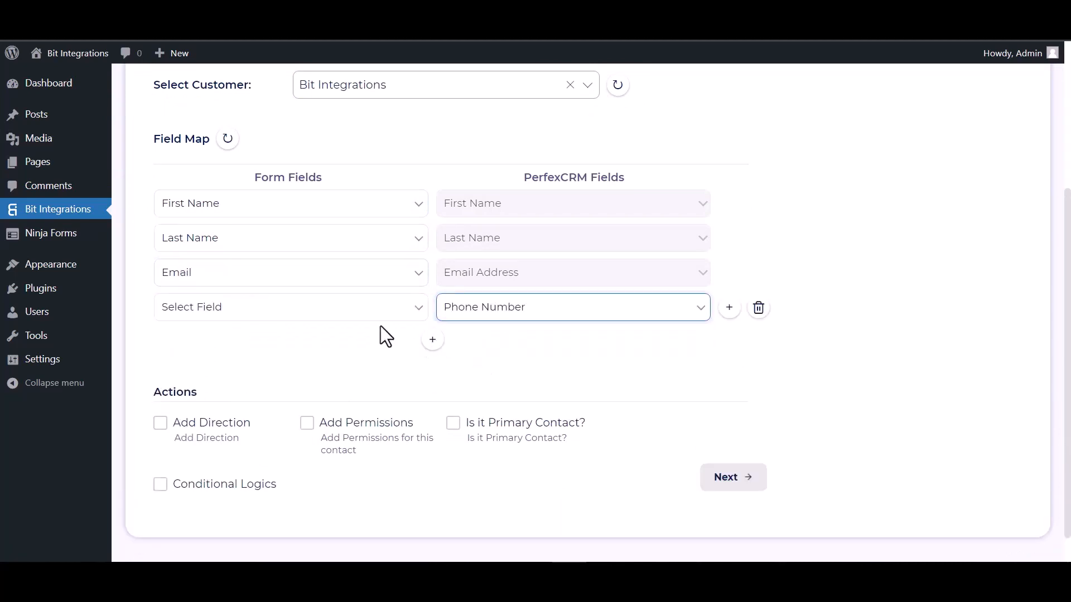
left_click(357, 310)
left_click(216, 393)
scroll(330, 332, "down", 1)
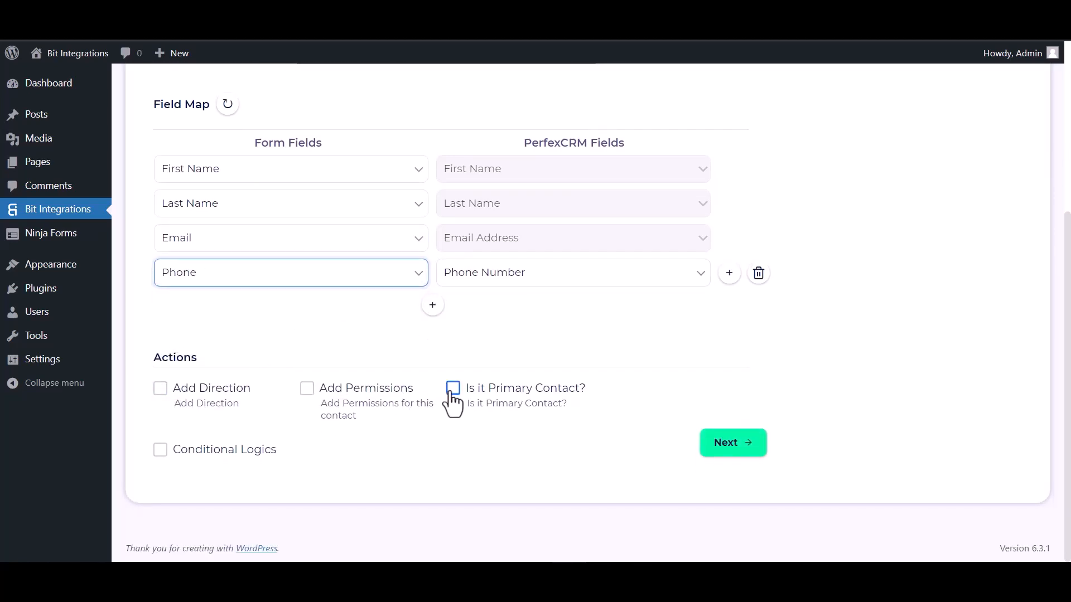
left_click(161, 449)
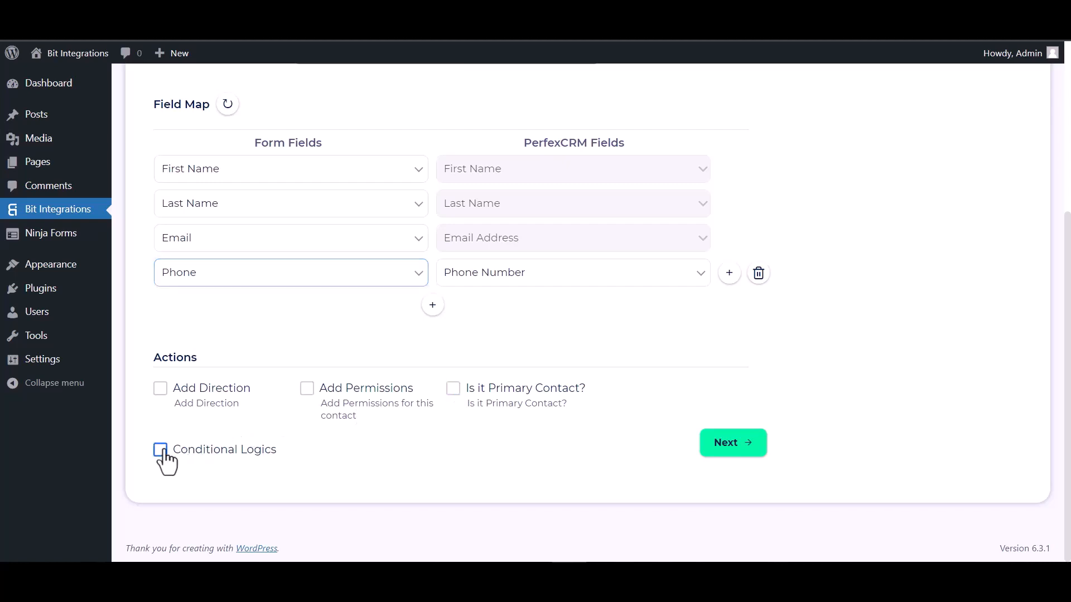
scroll(209, 409, "down", 1)
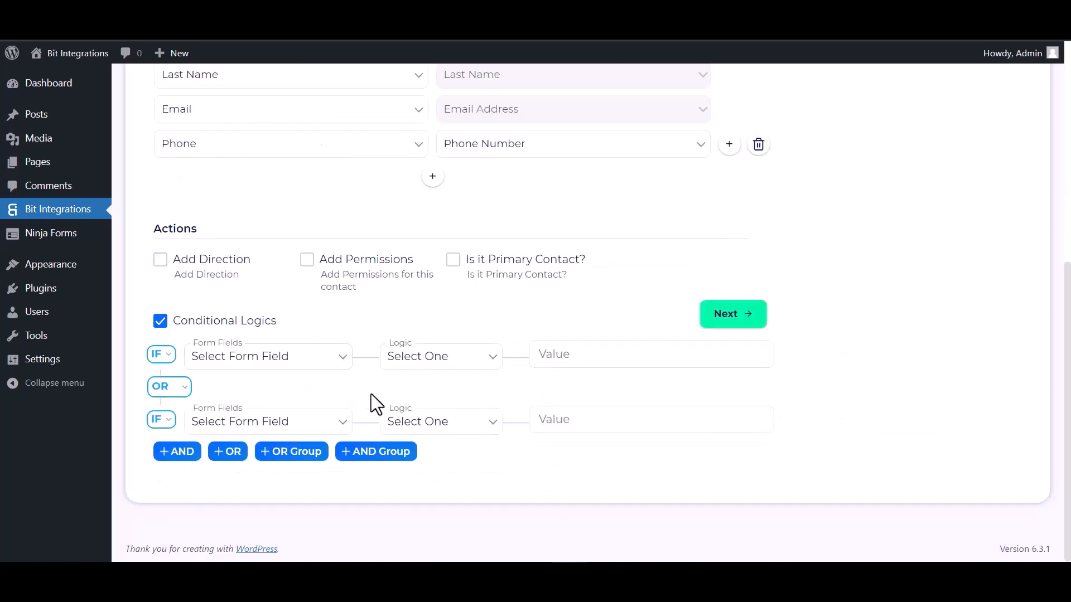
left_click(166, 329)
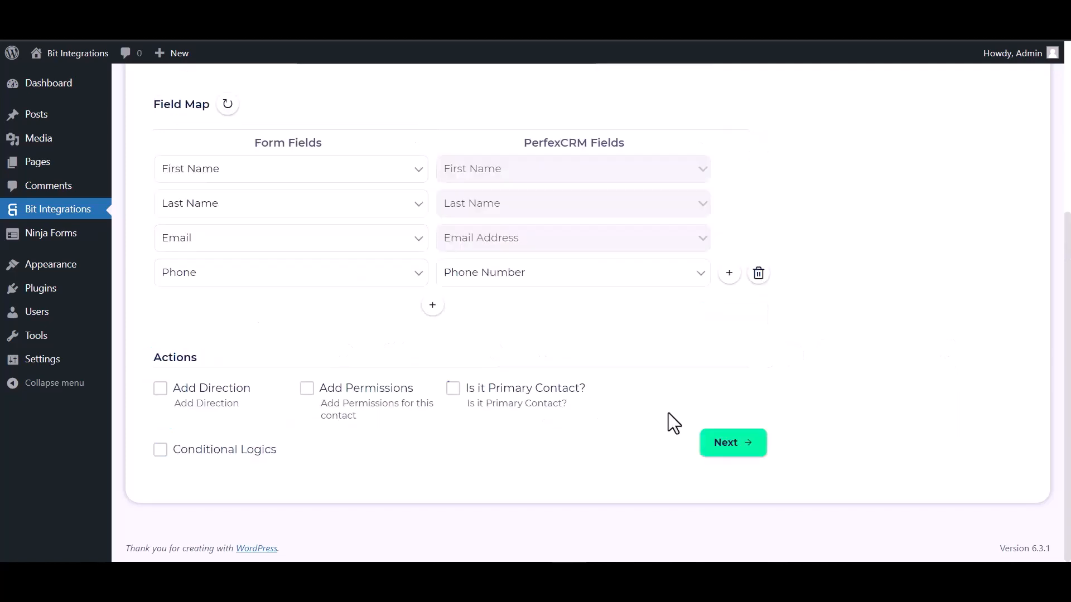
Step: Proceed past the field map and finish and save the PerfexCRM integration
left_click(737, 441)
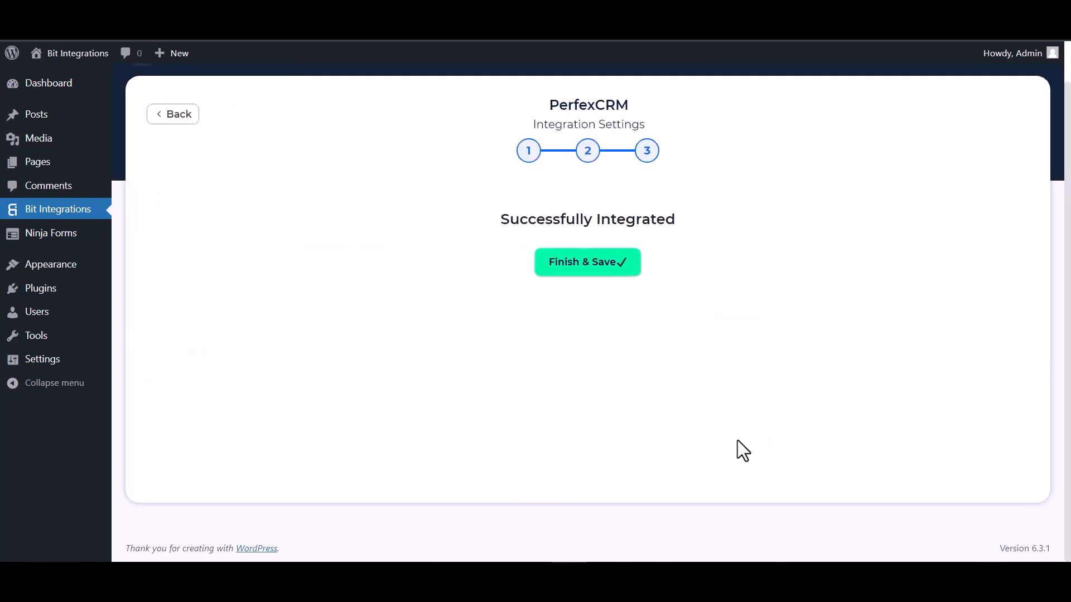
left_click(586, 268)
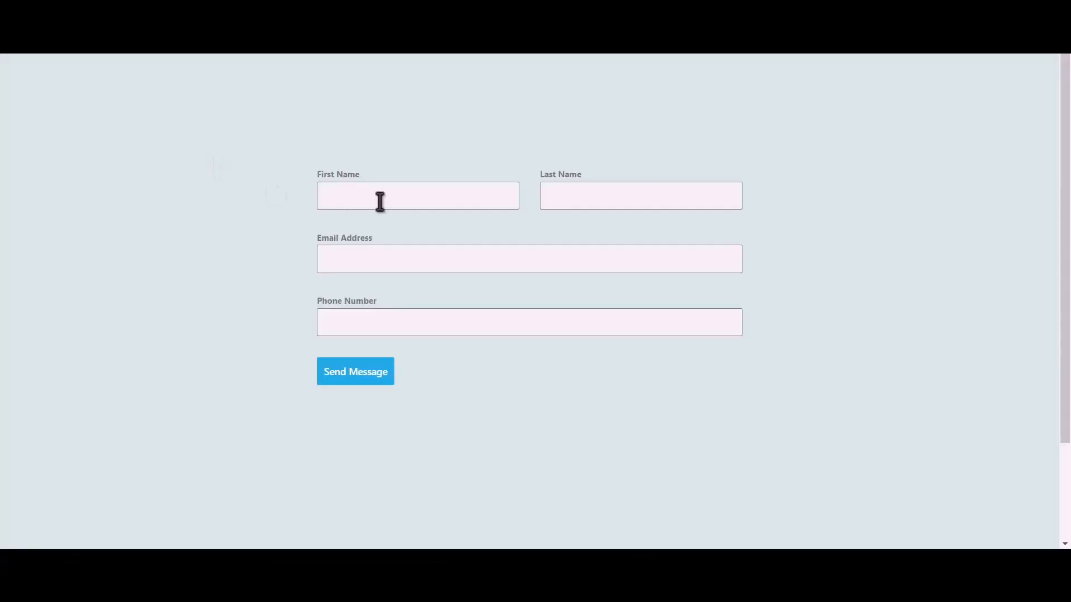
Step: Submit the test form with first name Bit, last name Integrations, a support e-mail address and a phone number
left_click(434, 199)
type("Integra")
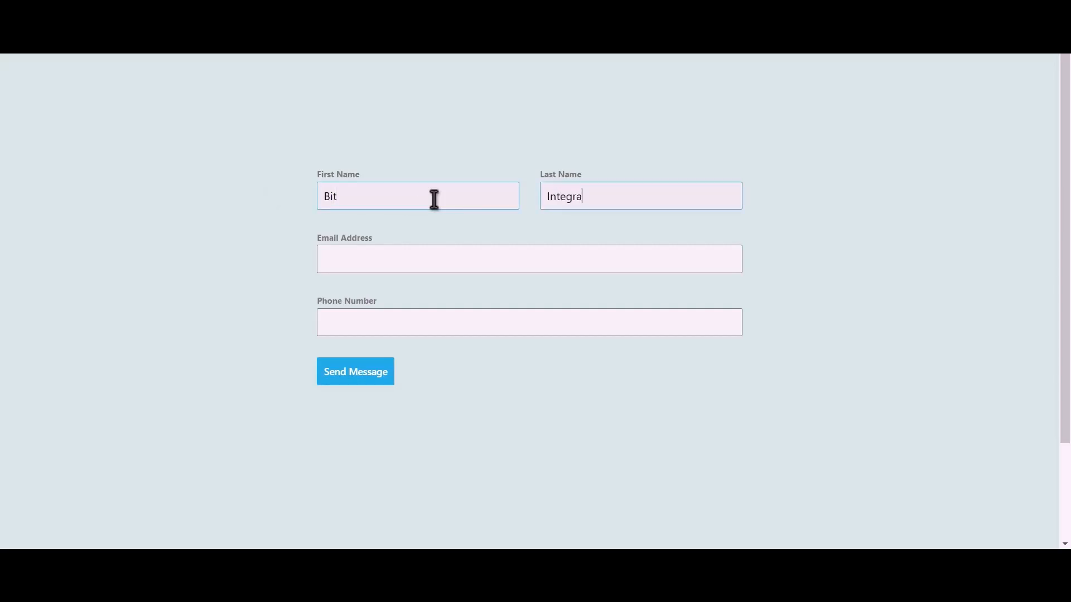
type("tions")
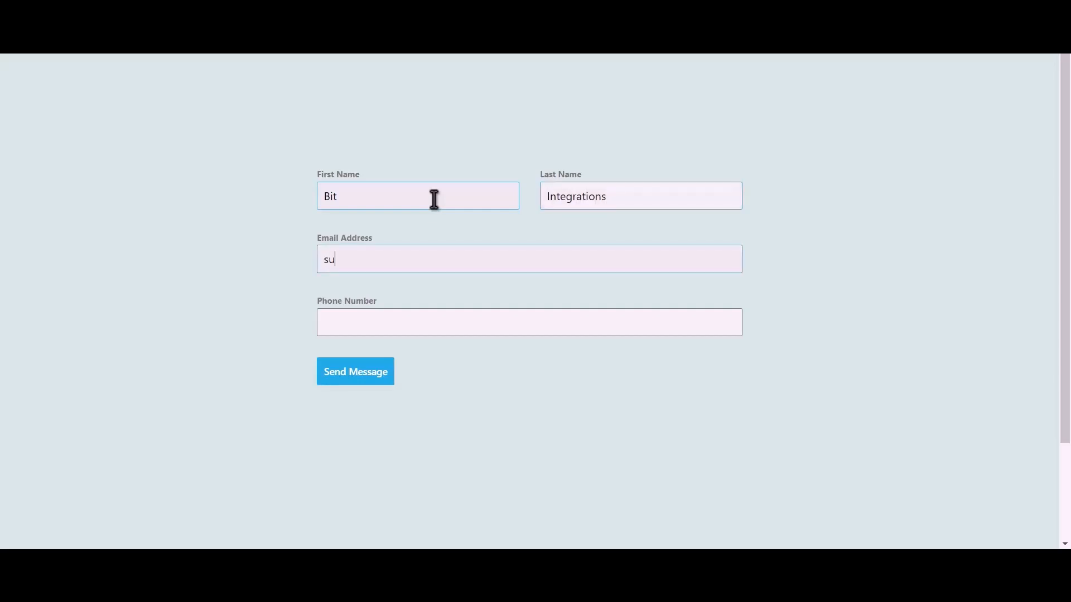
type("444")
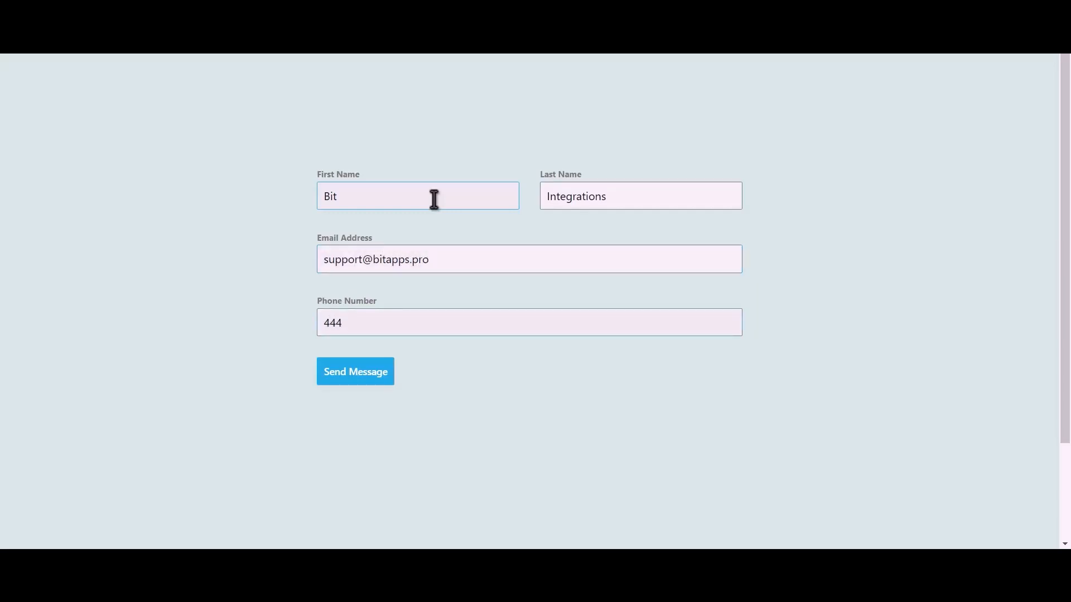
type("555666")
left_click(368, 374)
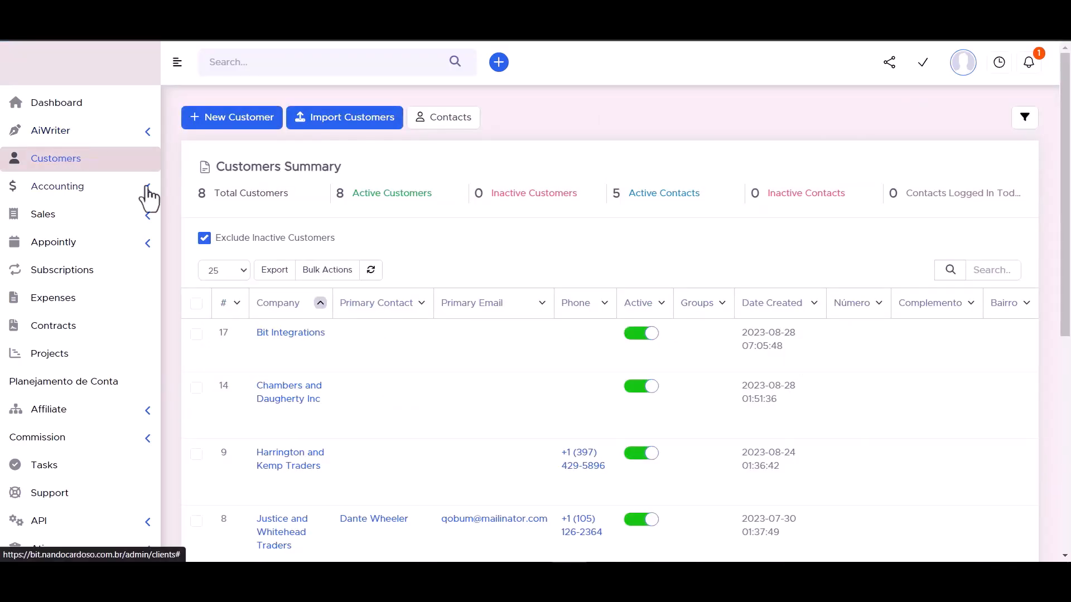
Step: In PerfexCRM, open the Bit Integrations customer's contacts and inspect the newly created contact's details
left_click(292, 334)
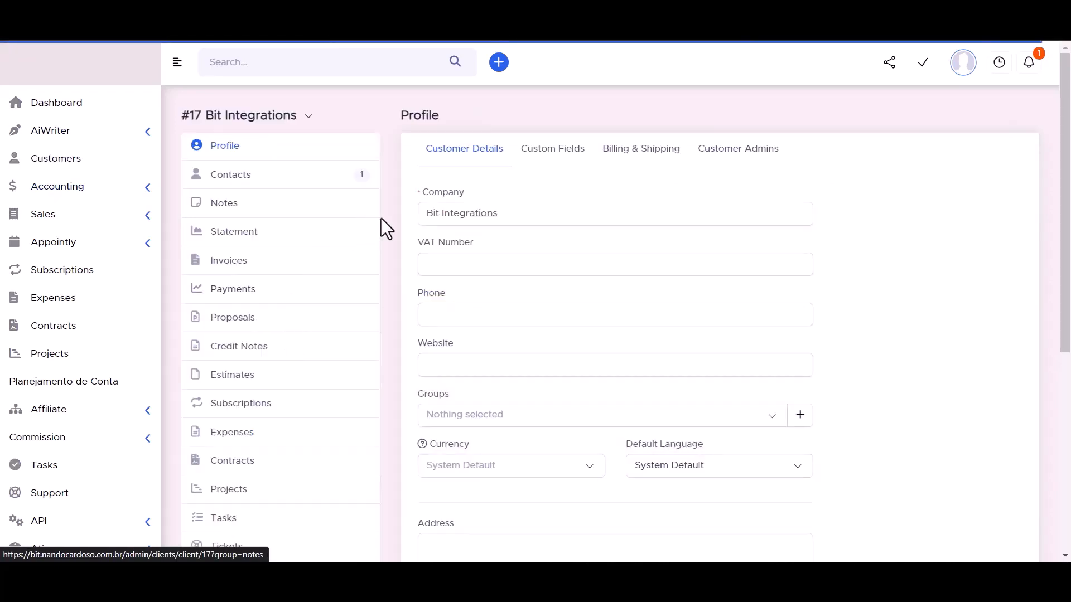
left_click(230, 178)
mouse_move(576, 268)
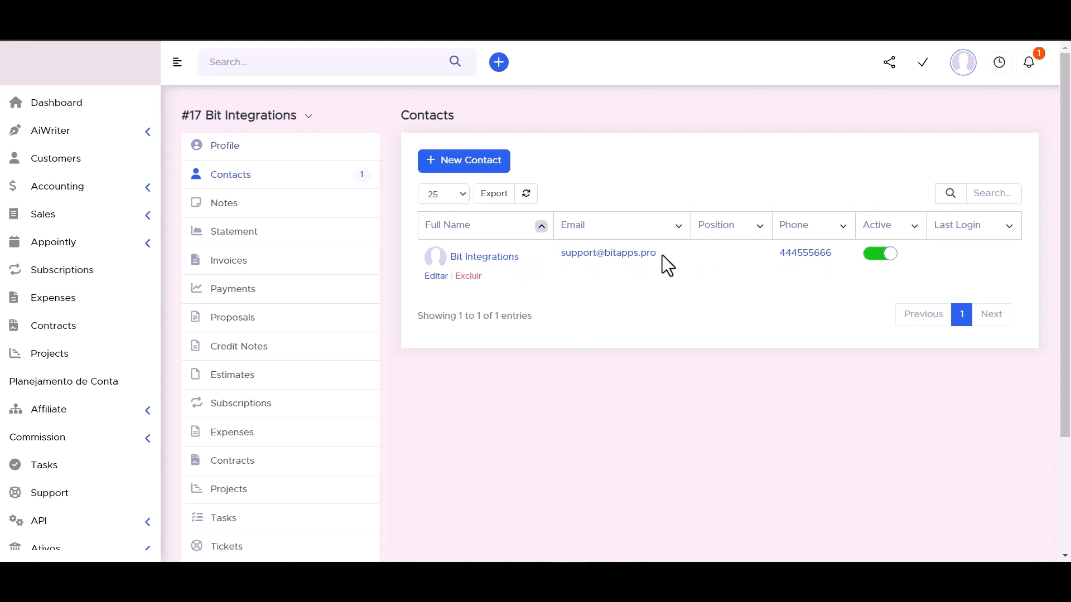
left_click(487, 267)
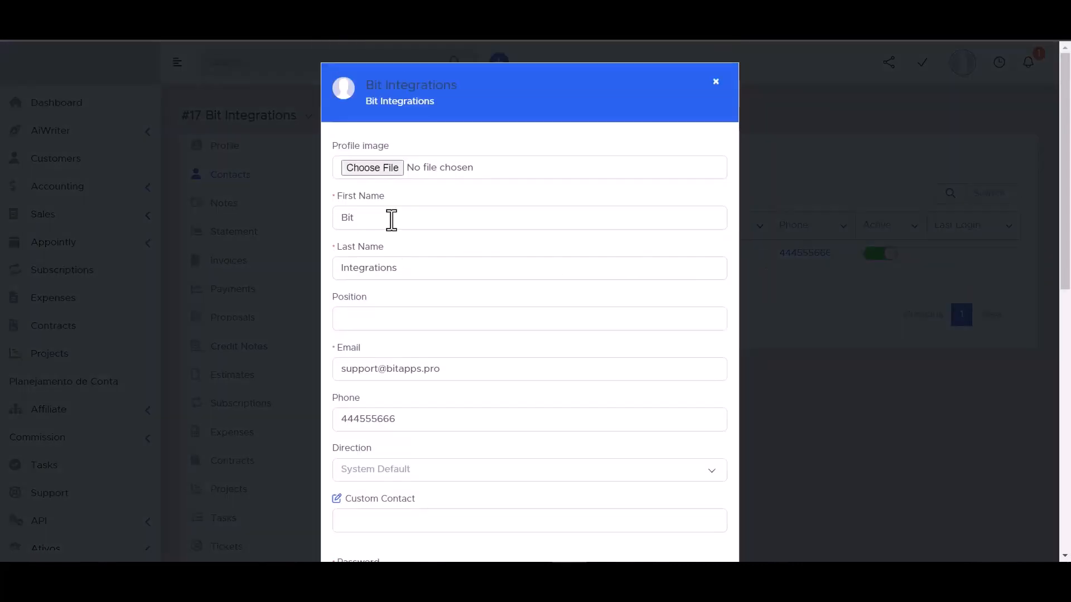
scroll(374, 256, "down", 3)
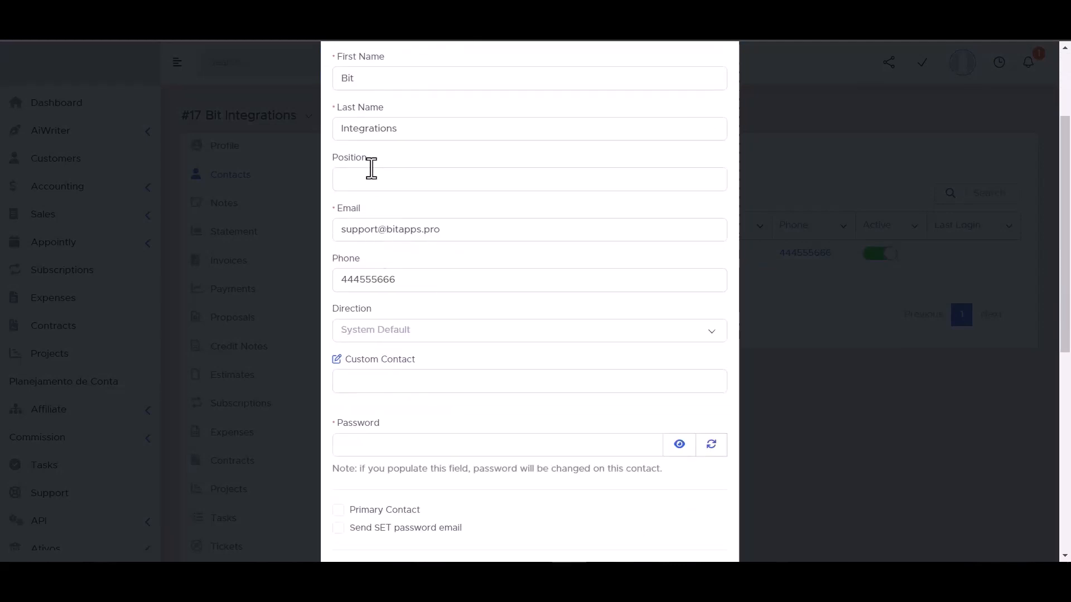